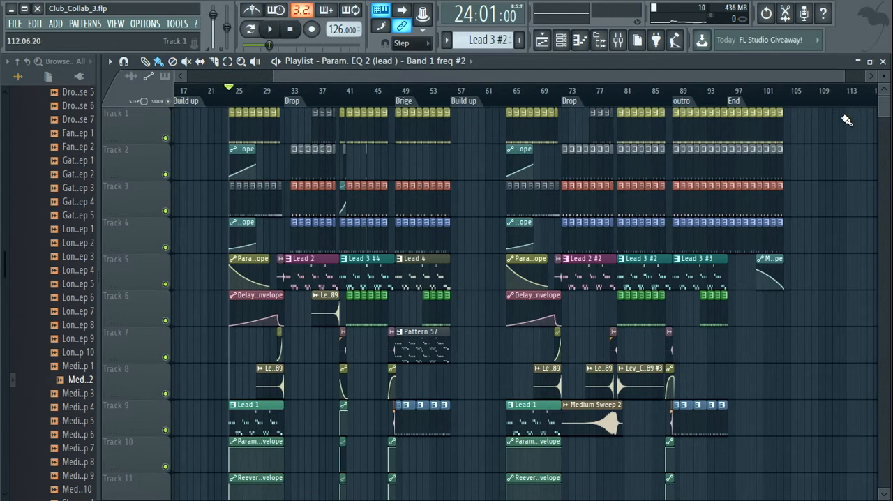
# - Play the arrangement from bar 24 through the drop and bridge, and stop playback before the second build up
pyautogui.press('space')
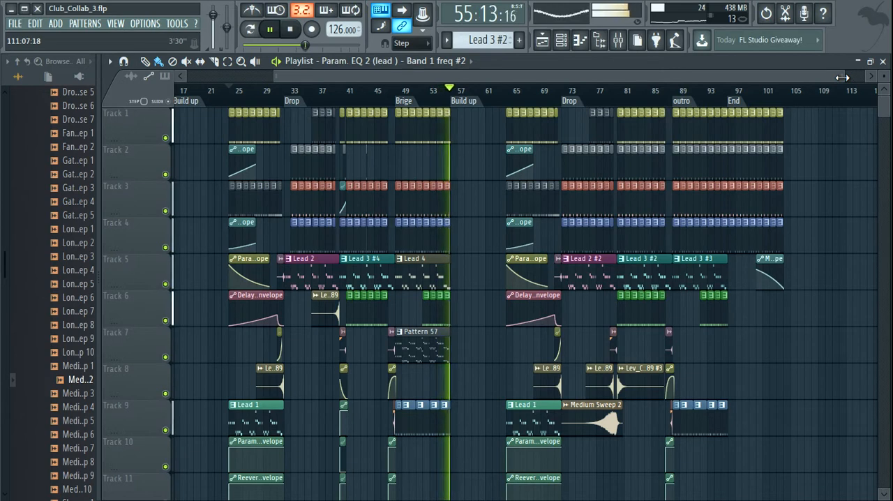
pyautogui.press('space')
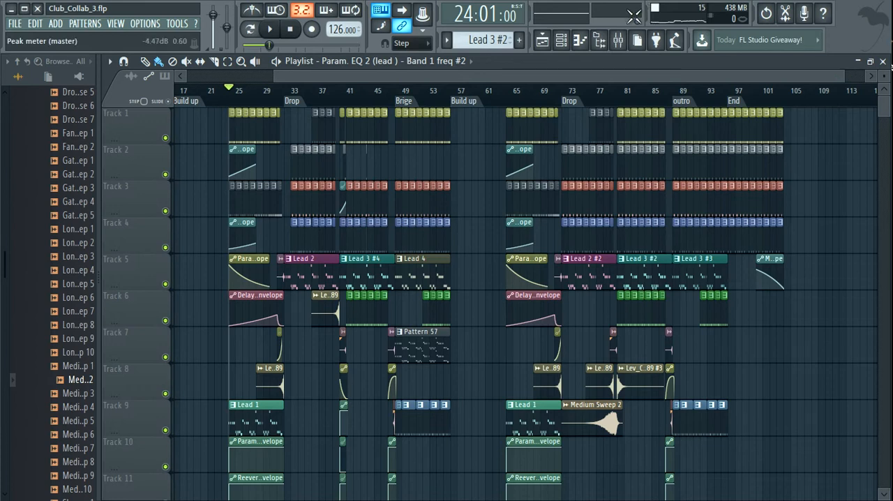
# - Open the mixer and reposition its window over the playlist so the Master track and first insert tracks show
pyautogui.click(618, 40)
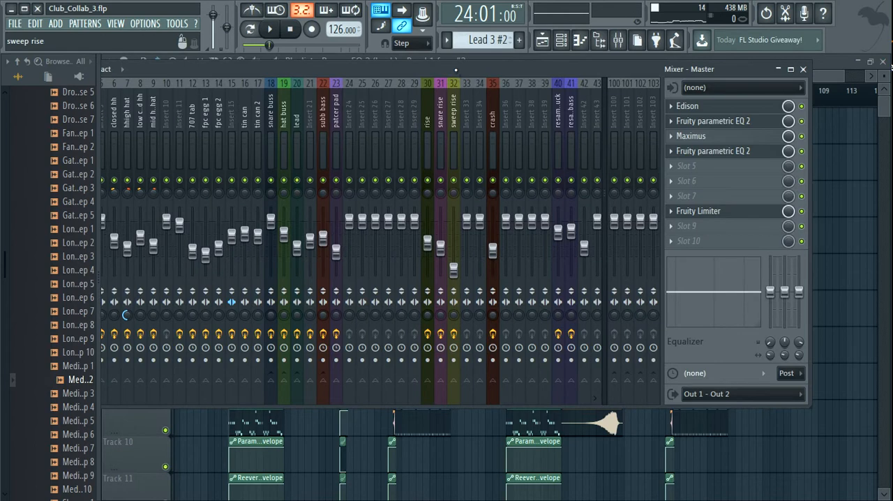
pyautogui.doubleClick(536, 64)
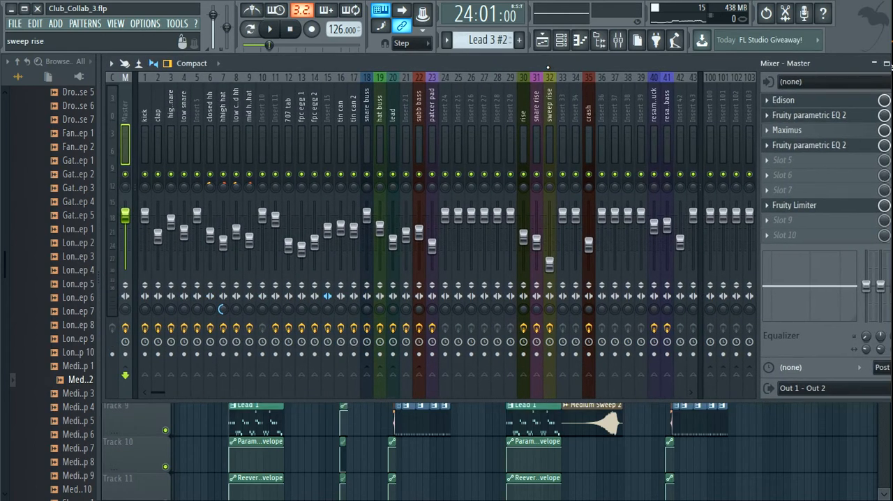
pyautogui.moveTo(550, 67); pyautogui.dragTo(544, 68)
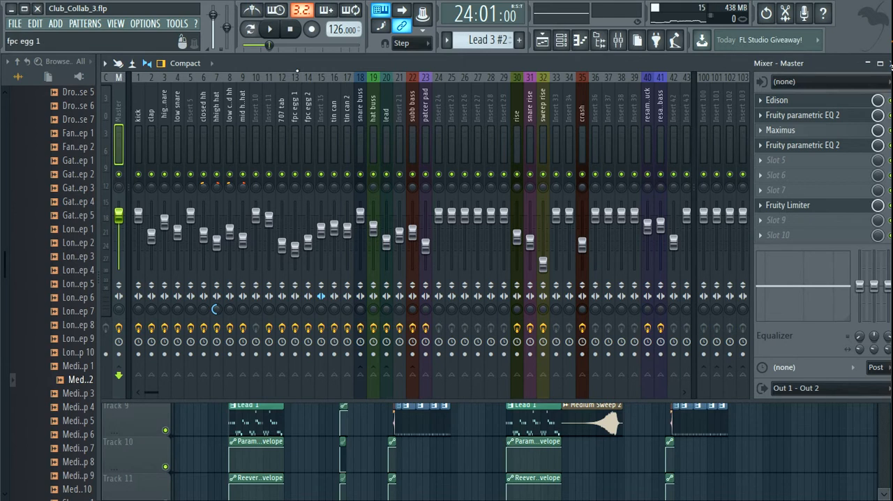
pyautogui.moveTo(380, 60); pyautogui.dragTo(357, 63)
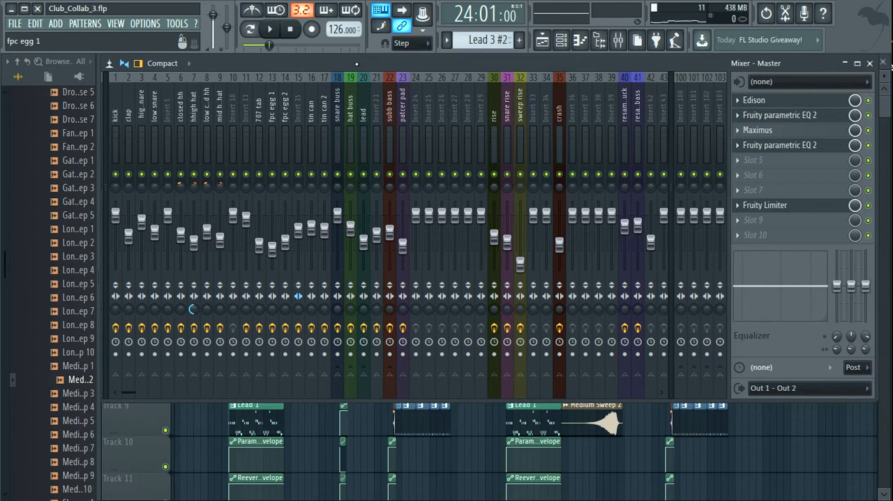
pyautogui.moveTo(356, 63); pyautogui.dragTo(381, 57)
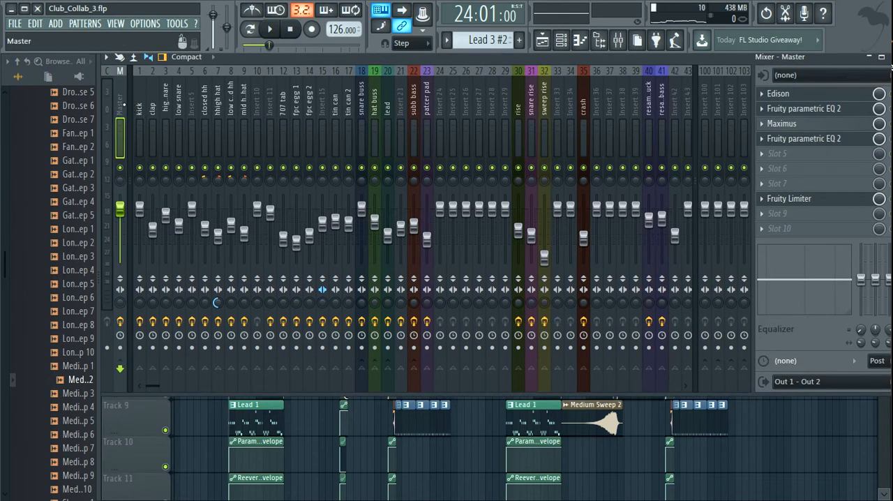
pyautogui.moveTo(293, 56); pyautogui.dragTo(246, 65)
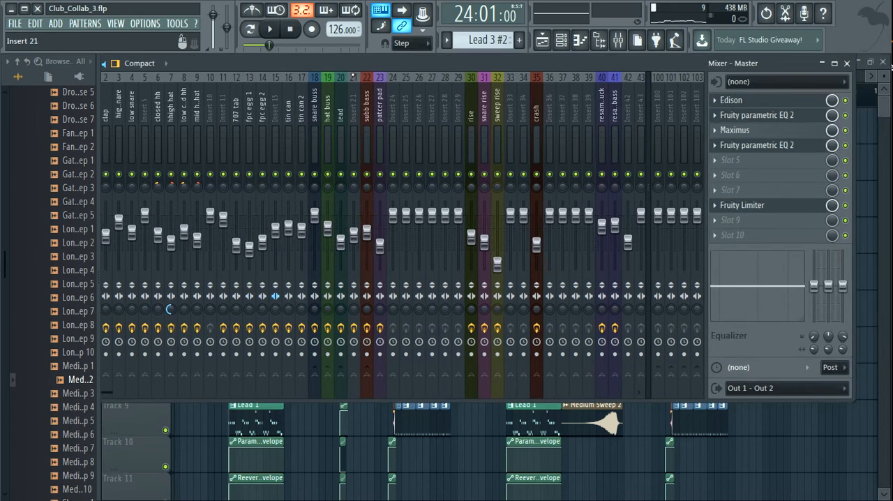
pyautogui.moveTo(351, 65); pyautogui.dragTo(407, 66)
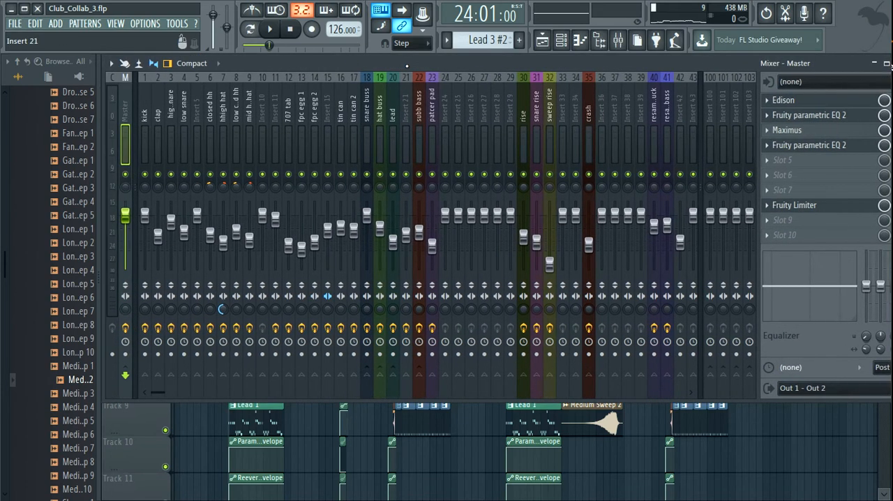
pyautogui.moveTo(351, 65); pyautogui.dragTo(361, 65)
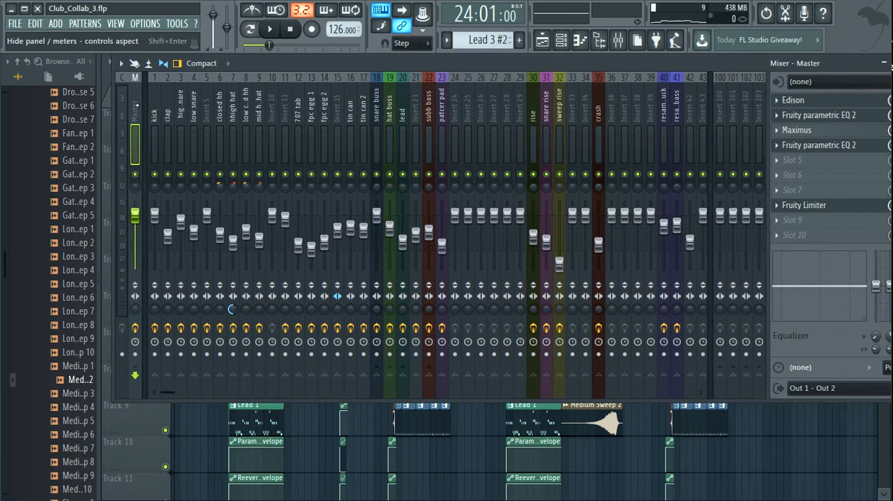
# - Examine the routing and effects of the kick, clap, high snare and hi-hat mixer tracks, and reselect the Master track
pyautogui.click(154, 115)
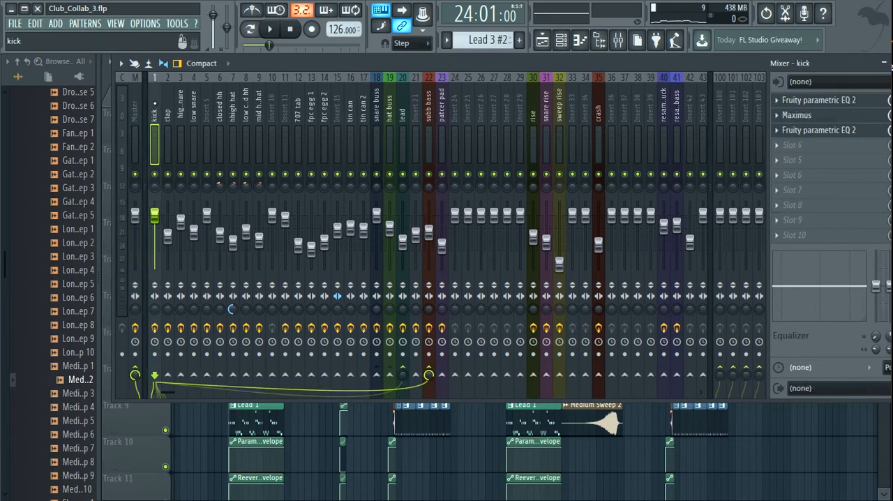
pyautogui.click(167, 115)
pyautogui.click(181, 100)
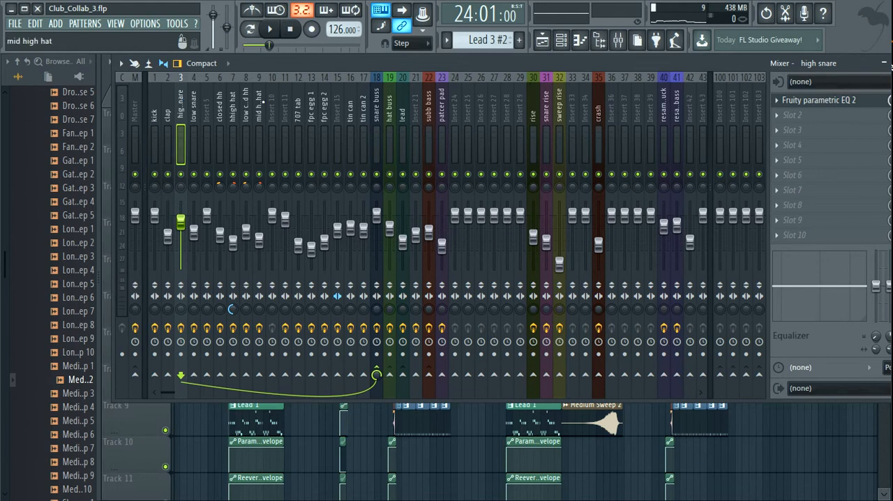
pyautogui.click(258, 106)
pyautogui.click(248, 106)
pyautogui.click(234, 107)
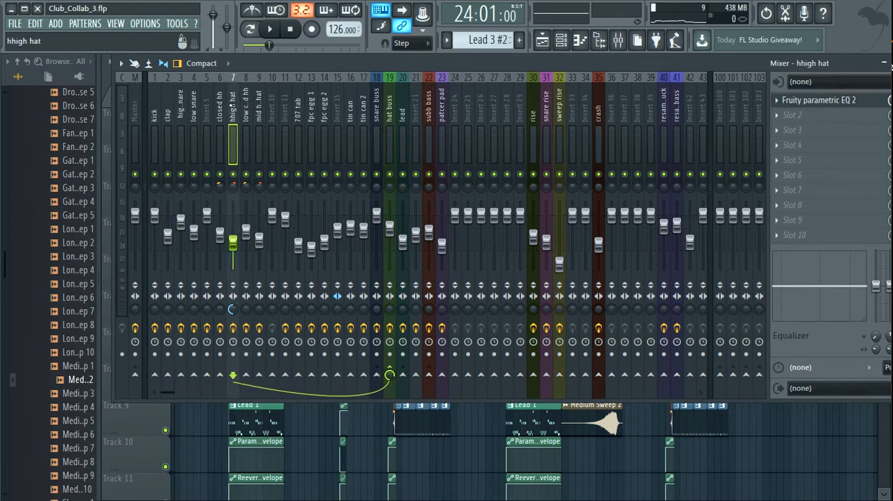
pyautogui.click(221, 107)
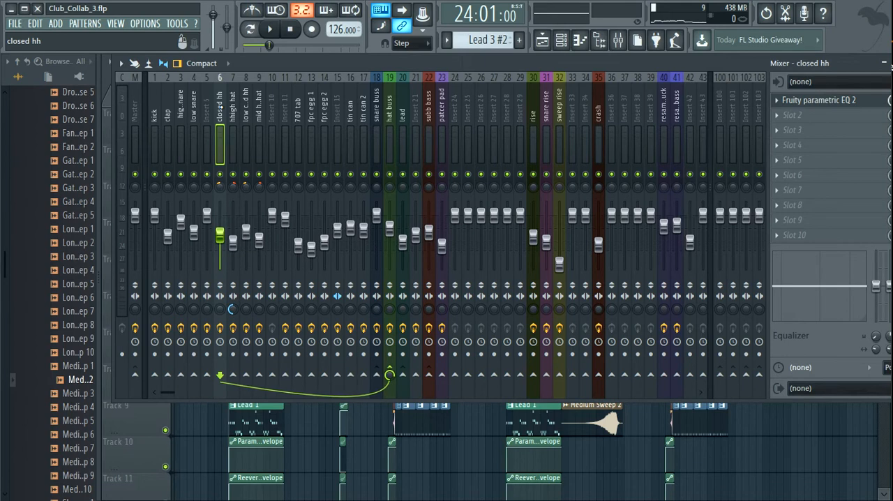
pyautogui.moveTo(291, 64)
pyautogui.mouseDown()
pyautogui.moveTo(321, 63)
pyautogui.moveTo(250, 67)
pyautogui.moveTo(281, 61)
pyautogui.mouseUp()
pyautogui.click(119, 104)
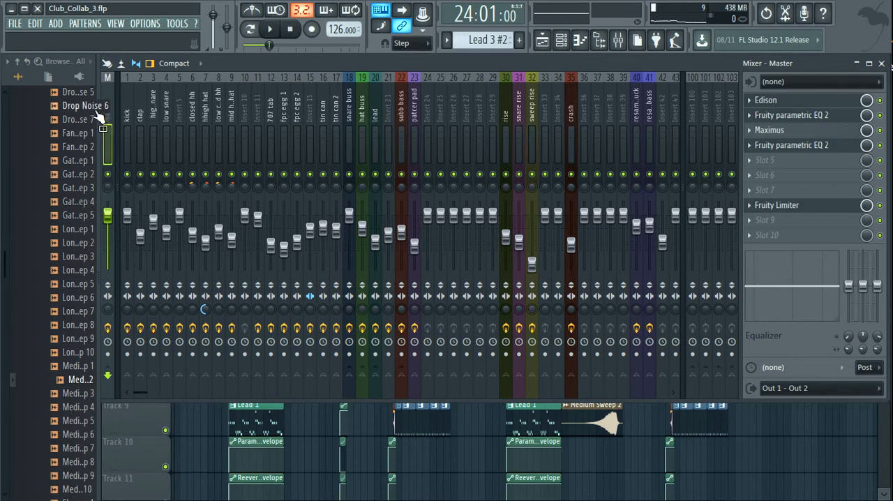
# - Collapse the browser to widen the workspace and fit the mixer window across the full width beneath the playlist's title bar
pyautogui.moveTo(98, 90); pyautogui.dragTo(5, 90)
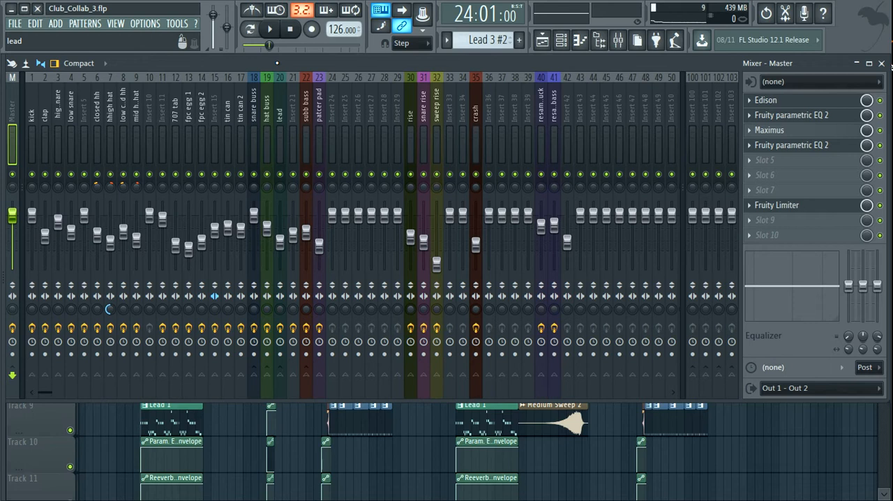
pyautogui.moveTo(258, 60); pyautogui.dragTo(275, 60)
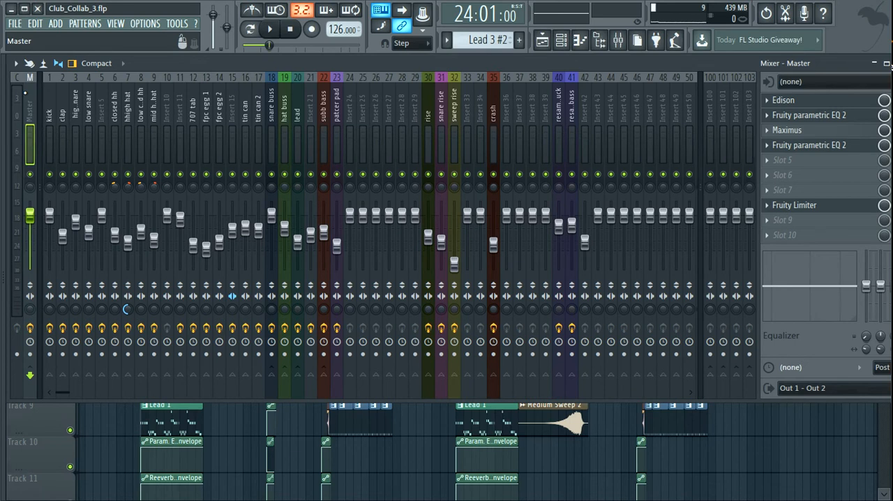
pyautogui.moveTo(183, 60)
pyautogui.mouseDown()
pyautogui.moveTo(169, 60)
pyautogui.moveTo(181, 61)
pyautogui.mouseUp()
pyautogui.moveTo(797, 64); pyautogui.dragTo(779, 64)
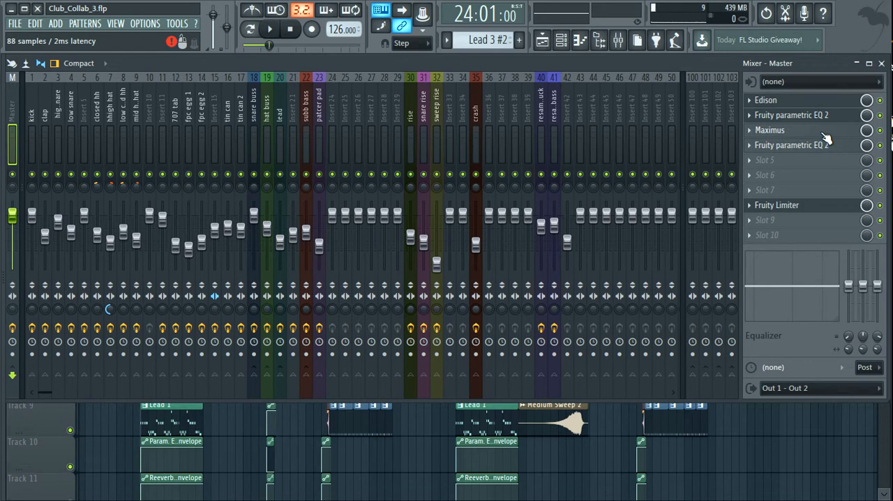
pyautogui.click(822, 133)
pyautogui.click(823, 134)
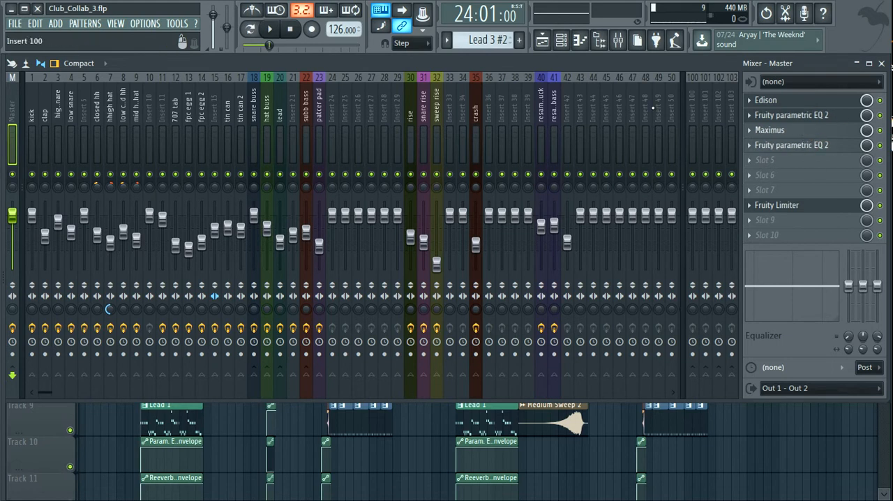
pyautogui.moveTo(473, 69); pyautogui.dragTo(473, 84)
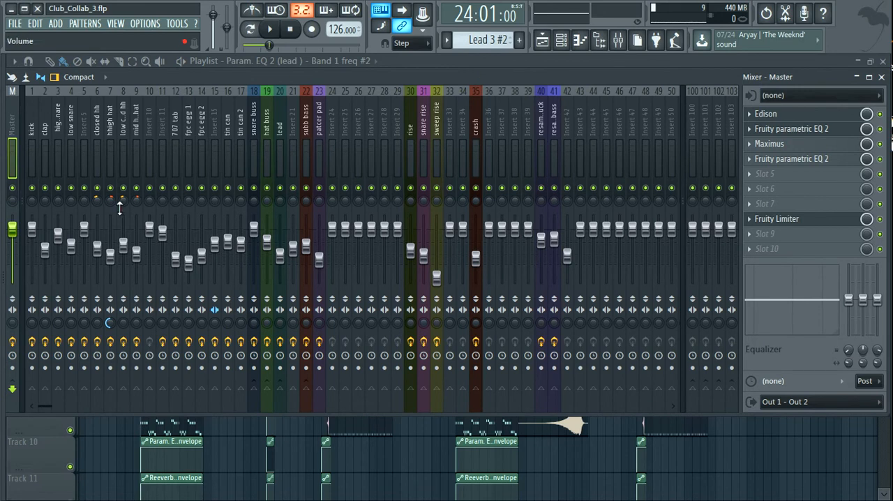
# - Look through the mixer's insert tracks and bring the playlist back into view
pyautogui.scroll(-3, 239, 185)
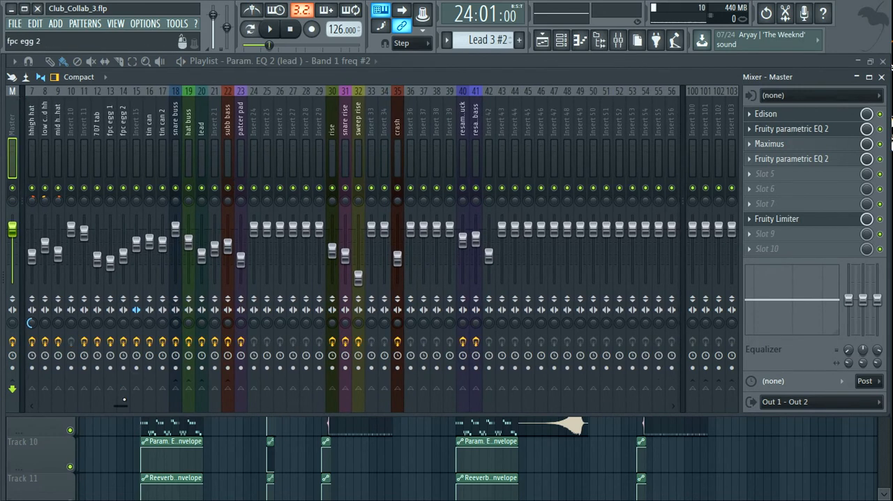
pyautogui.scroll(3, 122, 115)
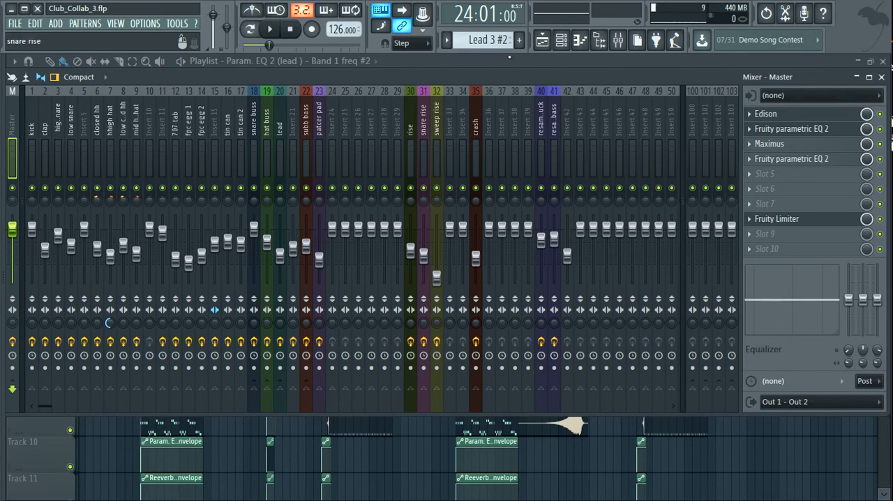
pyautogui.click(542, 40)
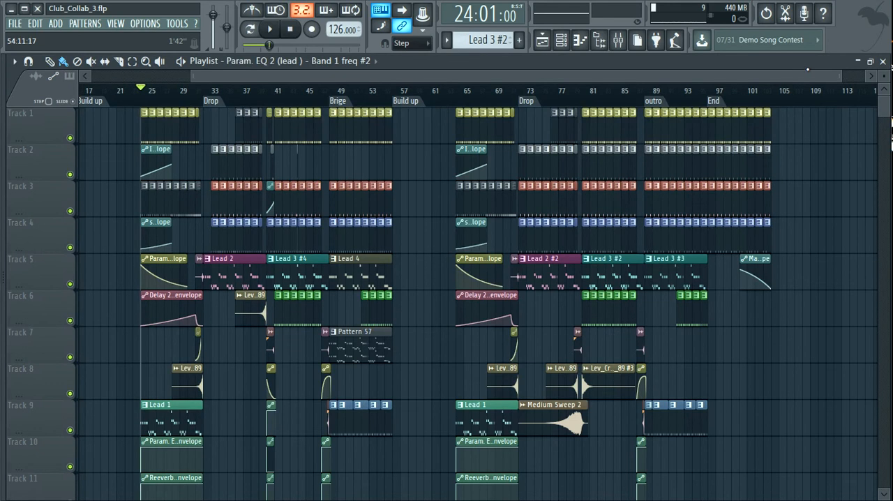
# - Set the song position to bar 41 and open the Hats pattern on Track 1 in the piano roll
pyautogui.moveTo(842, 78); pyautogui.dragTo(394, 77)
pyautogui.click(328, 98)
pyautogui.click(383, 92)
pyautogui.click(385, 113)
pyautogui.click(387, 113)
pyautogui.doubleClick(397, 118)
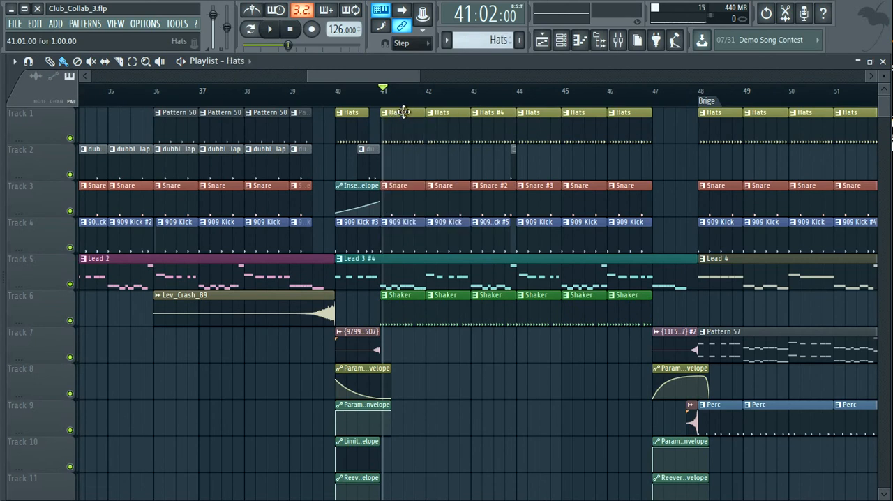
# - Switch playback to pattern mode, audition the Hats pattern and return to the playlist
pyautogui.click(249, 29)
pyautogui.press('space')
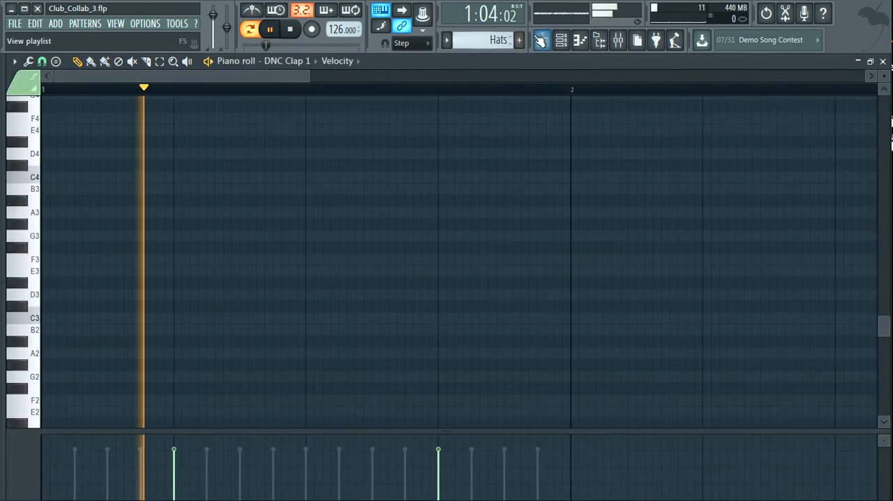
pyautogui.click(541, 40)
pyautogui.moveTo(534, 72); pyautogui.dragTo(513, 75)
pyautogui.press('space')
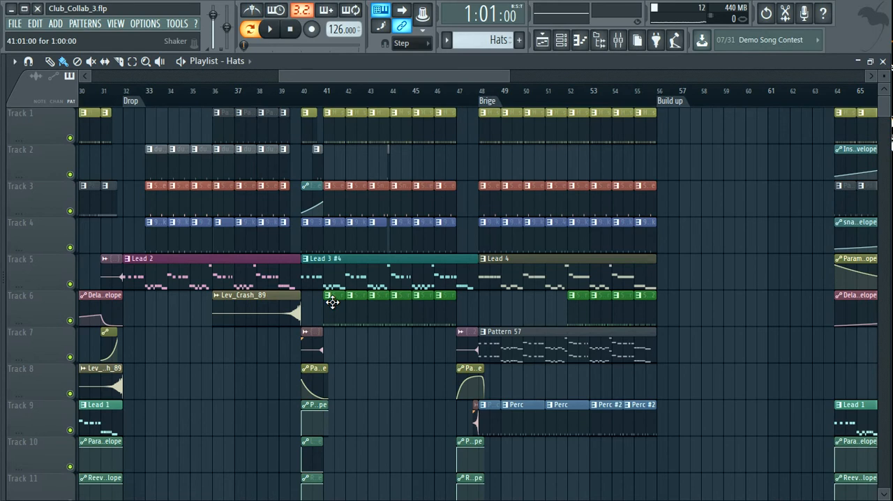
# - Open the Shaker pattern on Track 6 to view its notes, and audition it from the playlist
pyautogui.doubleClick(332, 301)
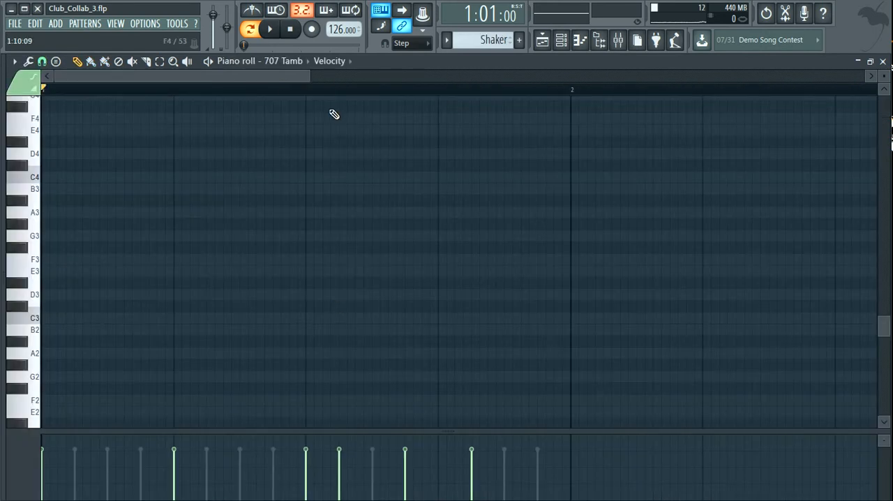
pyautogui.click(546, 40)
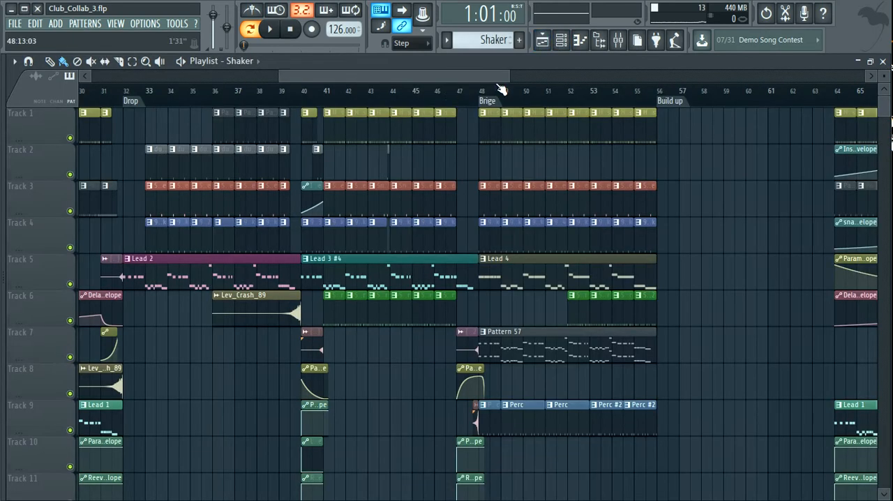
pyautogui.press('space')
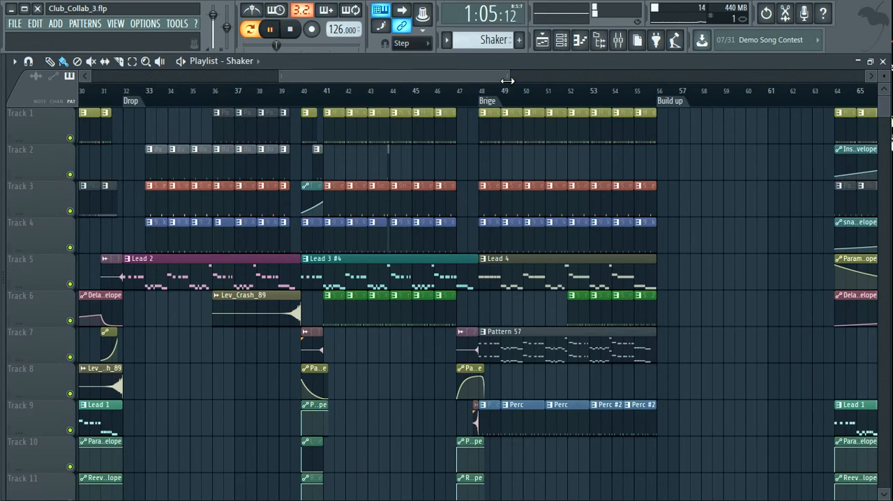
pyautogui.moveTo(510, 76)
pyautogui.mouseDown()
pyautogui.moveTo(425, 76)
pyautogui.moveTo(512, 76)
pyautogui.mouseUp()
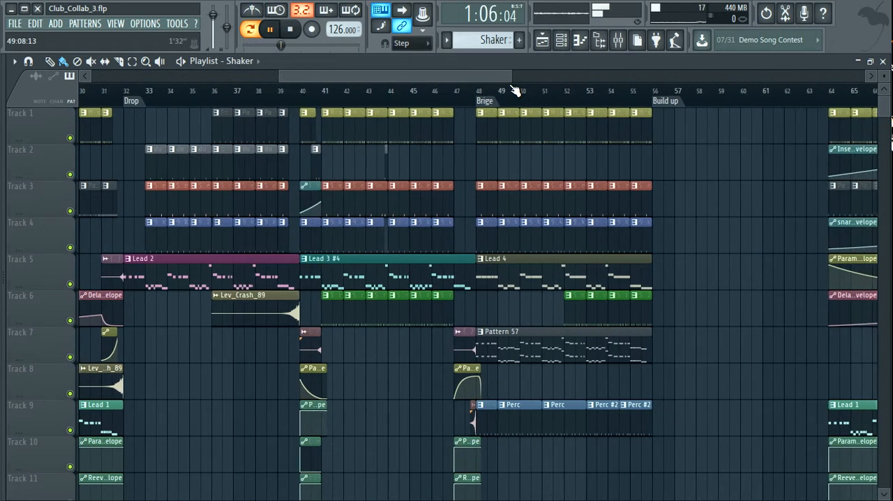
pyautogui.press('space')
pyautogui.moveTo(495, 75)
pyautogui.mouseDown()
pyautogui.moveTo(521, 76)
pyautogui.moveTo(488, 76)
pyautogui.mouseUp()
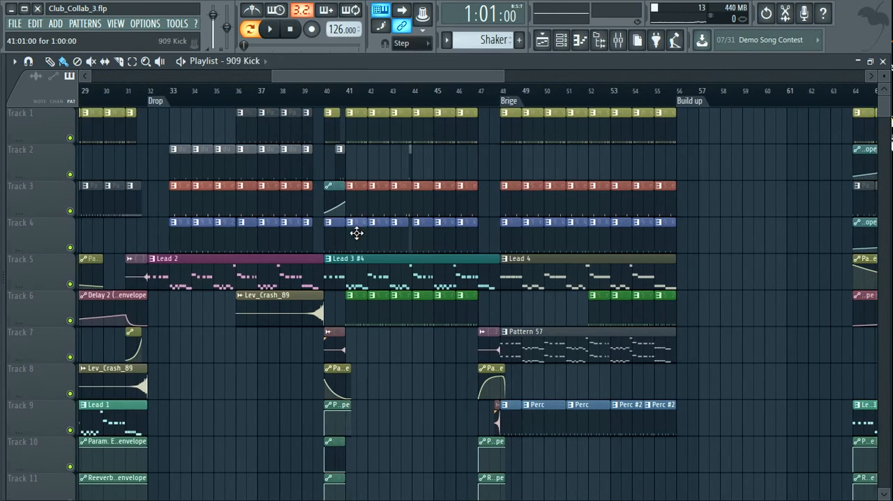
# - Open the 909 Kick pattern on Track 4, view its steps in the channel rack and audition it
pyautogui.doubleClick(356, 233)
pyautogui.click(542, 40)
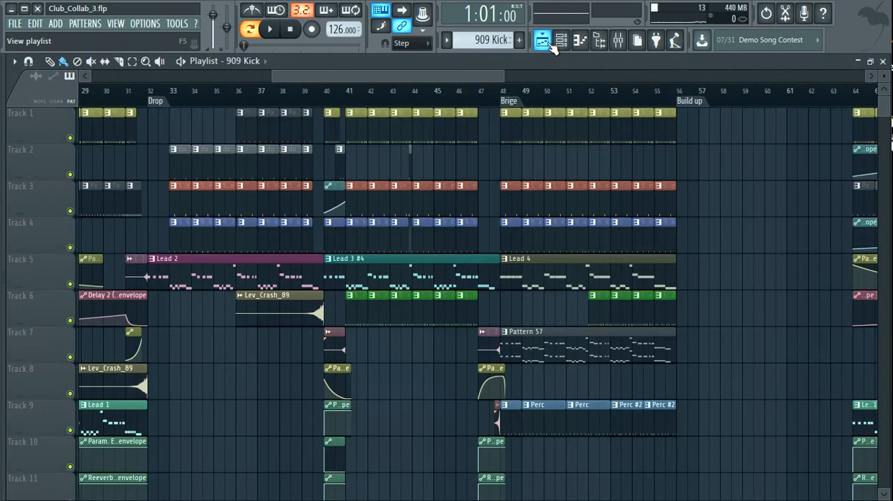
pyautogui.click(561, 40)
pyautogui.press('space')
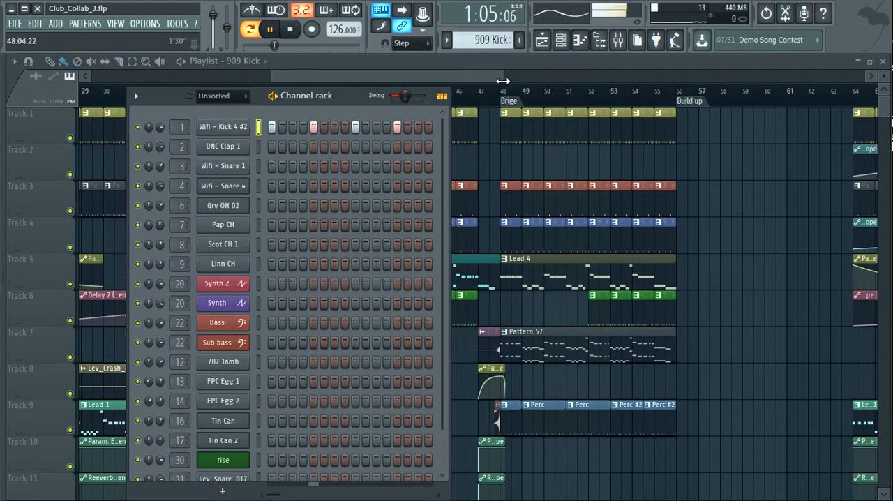
pyautogui.click(486, 74)
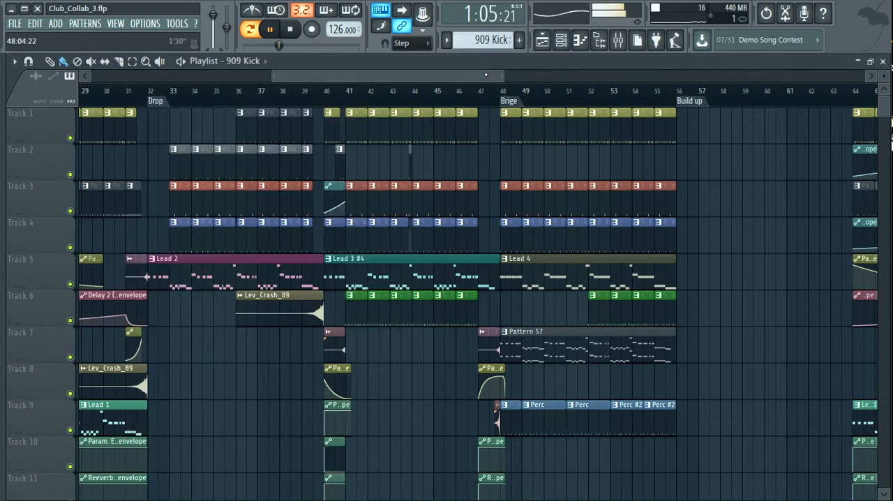
pyautogui.press('space')
# - Open the Snare pattern in the piano roll, audition it and return to the playlist
pyautogui.press('F7')
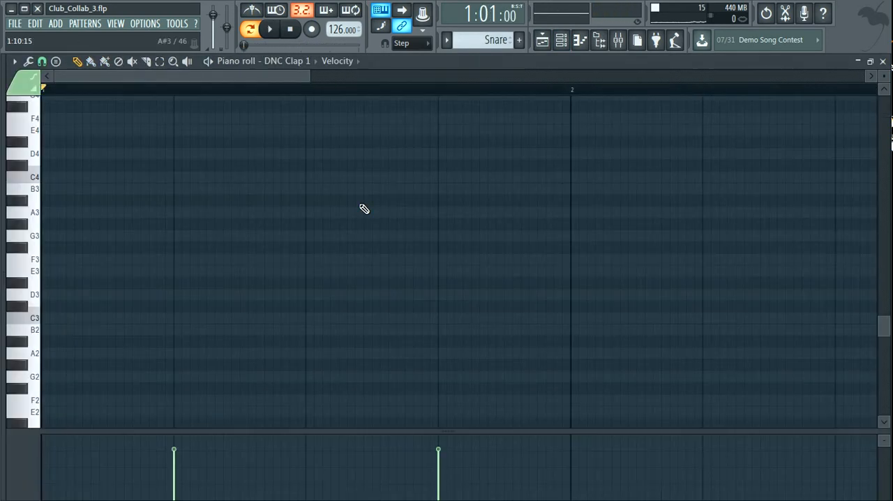
pyautogui.press('space')
pyautogui.click(542, 40)
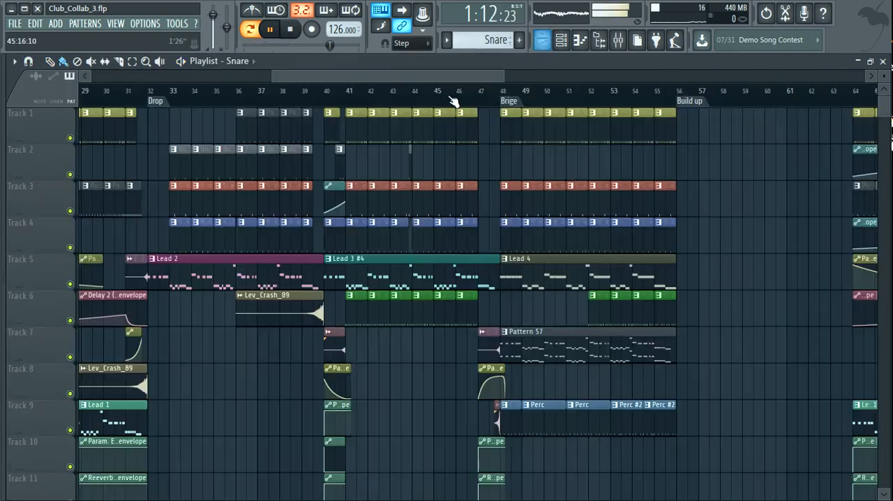
pyautogui.press('space')
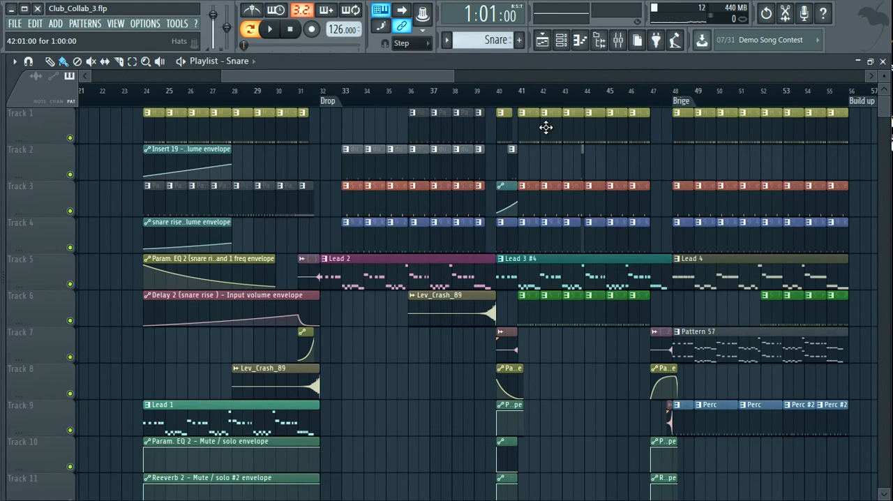
# - Set the song position just before bar 33, isolate Tracks 2 and 3, and audition the clap and snare together
pyautogui.moveTo(454, 77); pyautogui.dragTo(373, 78)
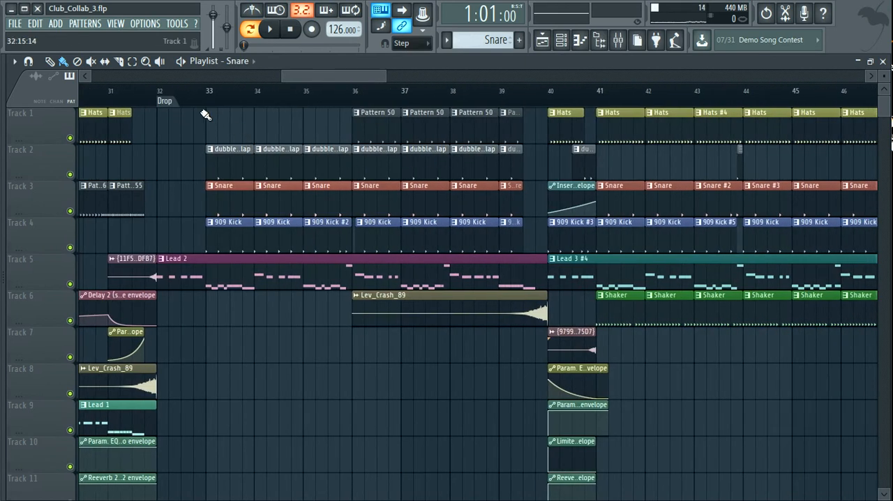
pyautogui.click(203, 92)
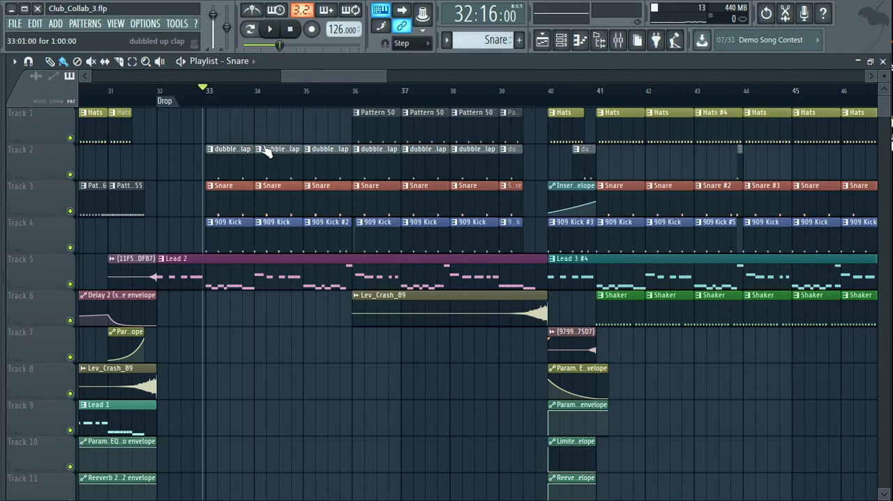
pyautogui.click(71, 212)
pyautogui.click(71, 212)
pyautogui.rightClick(72, 212)
pyautogui.click(72, 176)
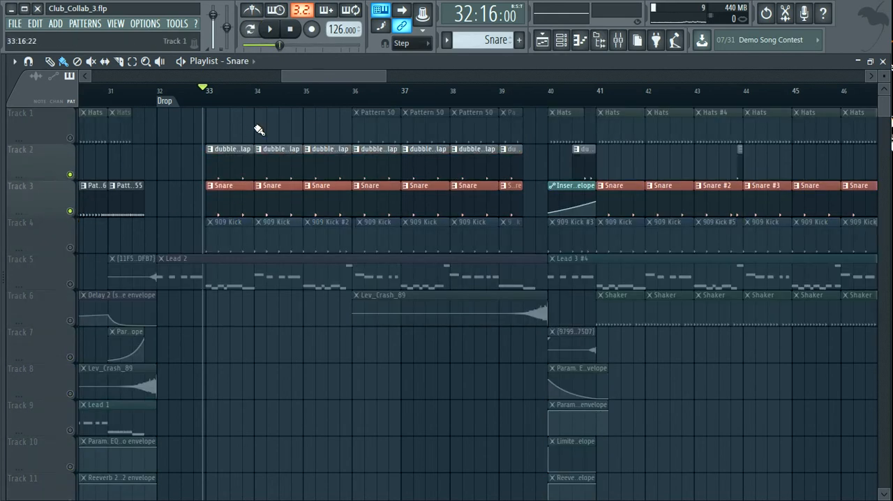
pyautogui.press('space')
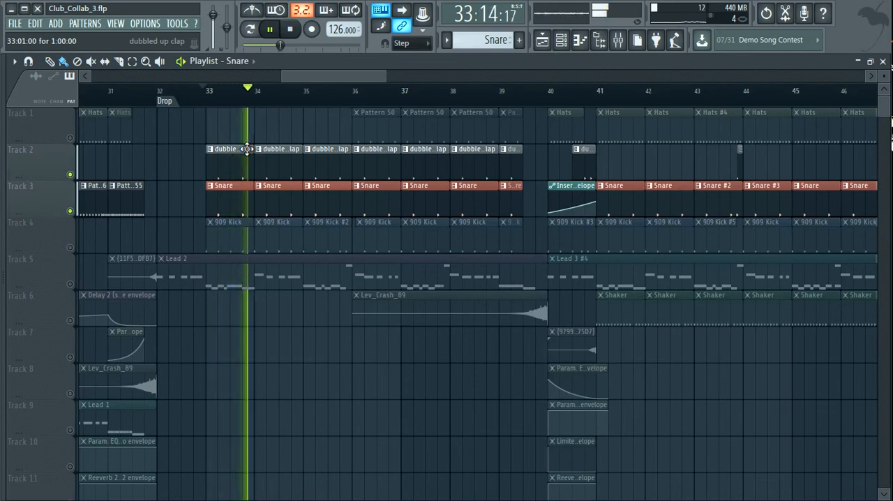
pyautogui.press('space')
# - Mute Track 2, audition the Snare pattern alone and view its steps in the channel rack
pyautogui.click(71, 175)
pyautogui.press('space')
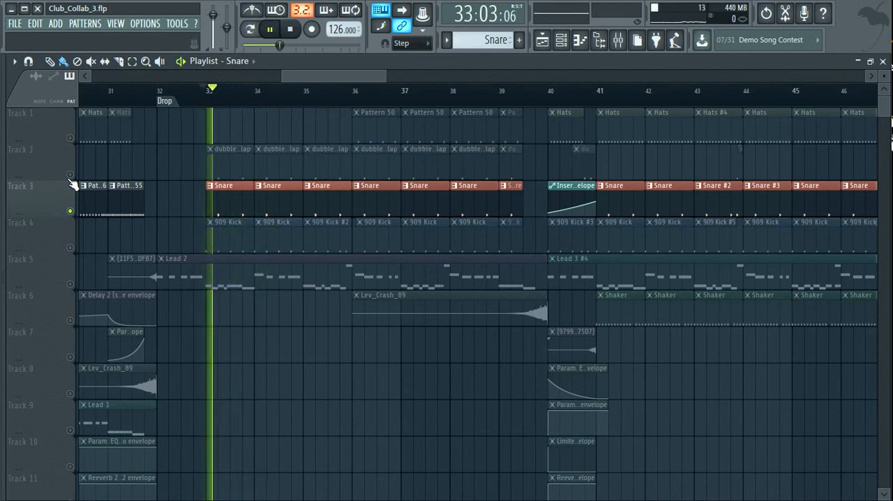
pyautogui.doubleClick(245, 208)
pyautogui.click(561, 40)
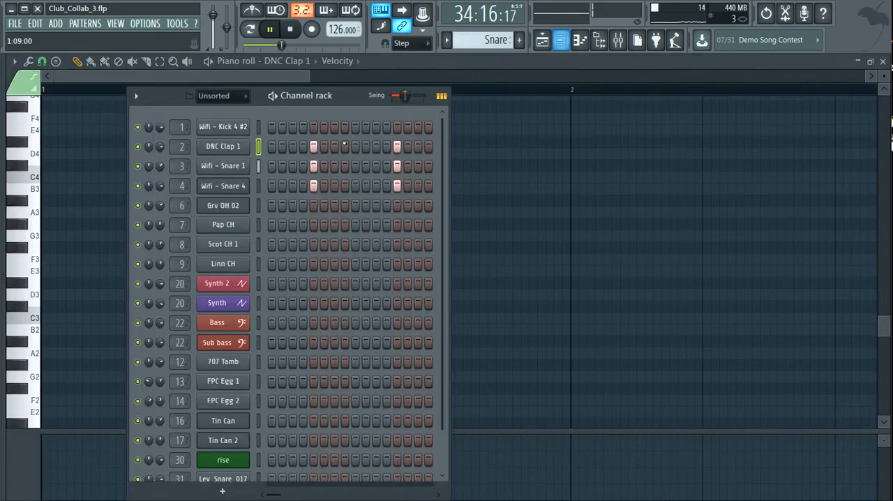
pyautogui.click(544, 40)
pyautogui.press('space')
# - Open the dubbled up clap pattern to view its notes, unmute Track 2 and audition the layered claps from the playlist
pyautogui.doubleClick(243, 171)
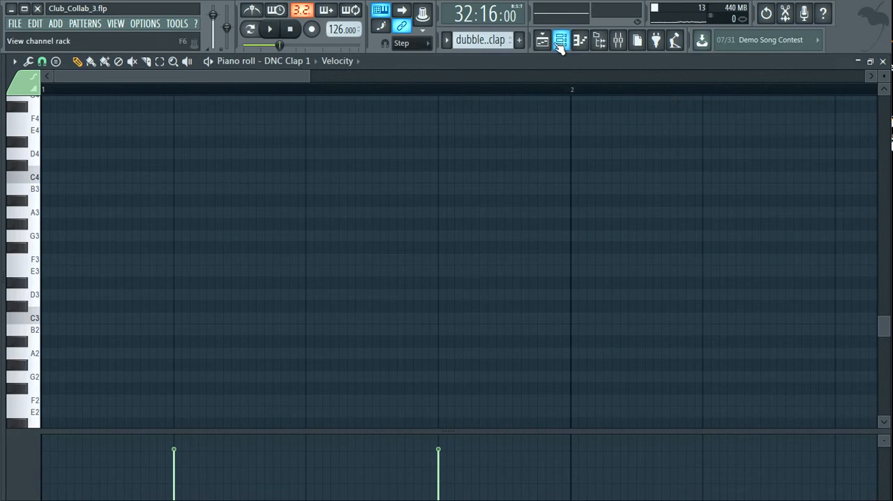
pyautogui.click(543, 40)
pyautogui.click(70, 174)
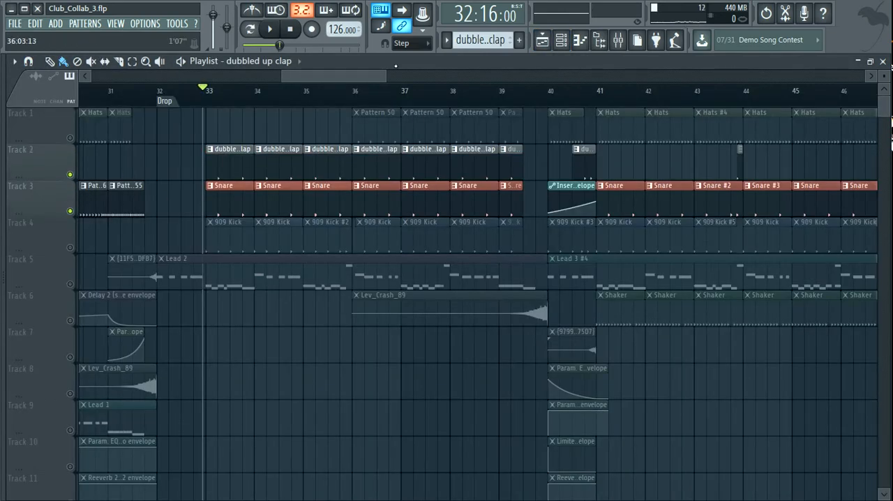
pyautogui.moveTo(385, 75); pyautogui.dragTo(504, 87)
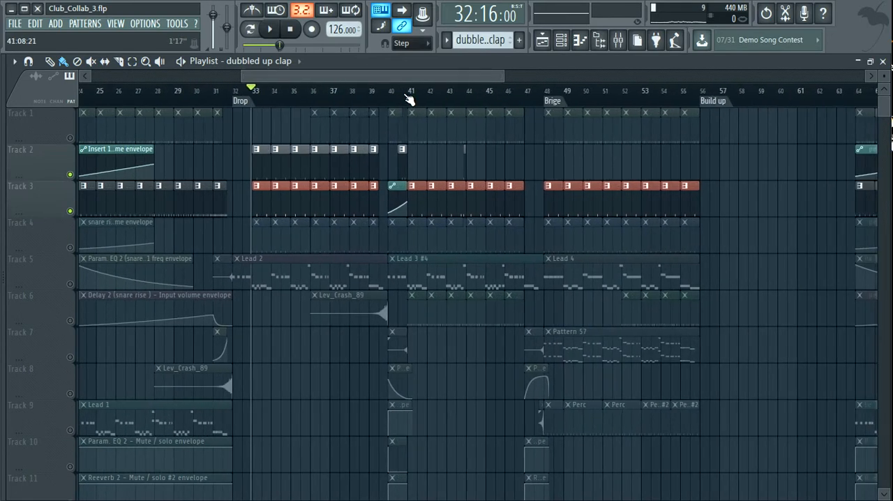
pyautogui.press('space')
pyautogui.press('space')
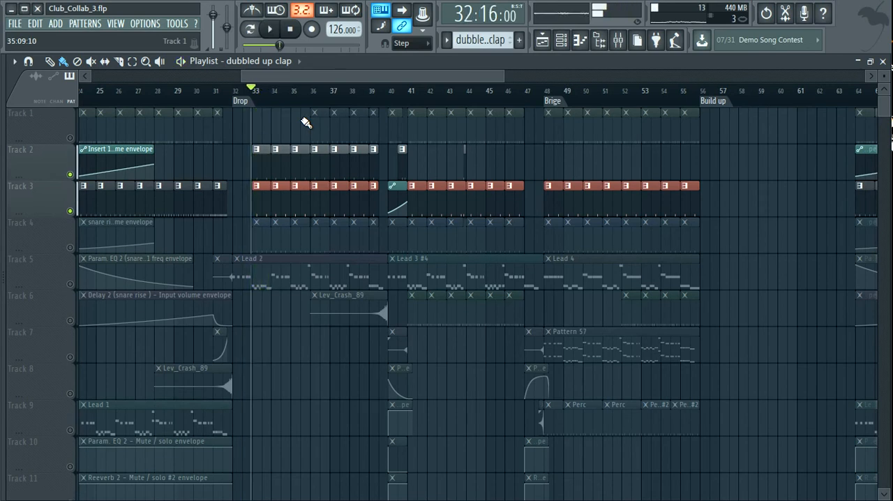
# - Set the song position to bar 40, at the start of the Lead 3 #4 clip
pyautogui.hscroll(1, 418, 76)
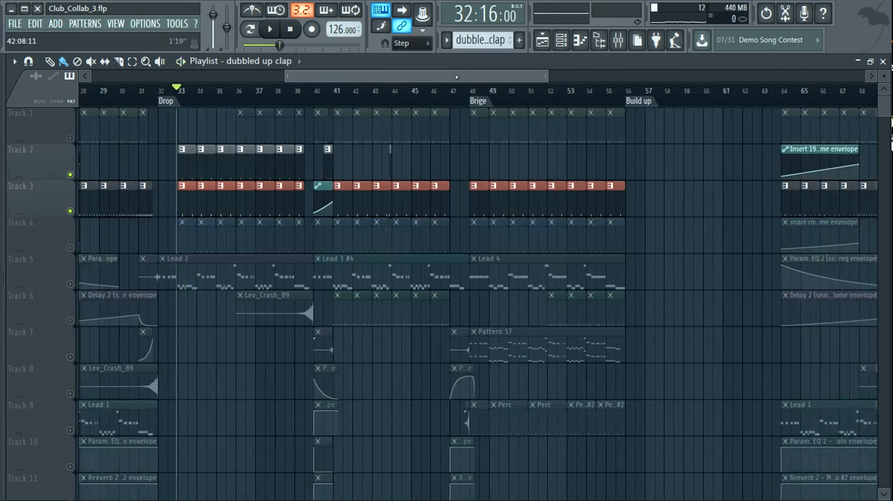
pyautogui.hscroll(-4, 425, 76)
pyautogui.moveTo(434, 77); pyautogui.dragTo(485, 78)
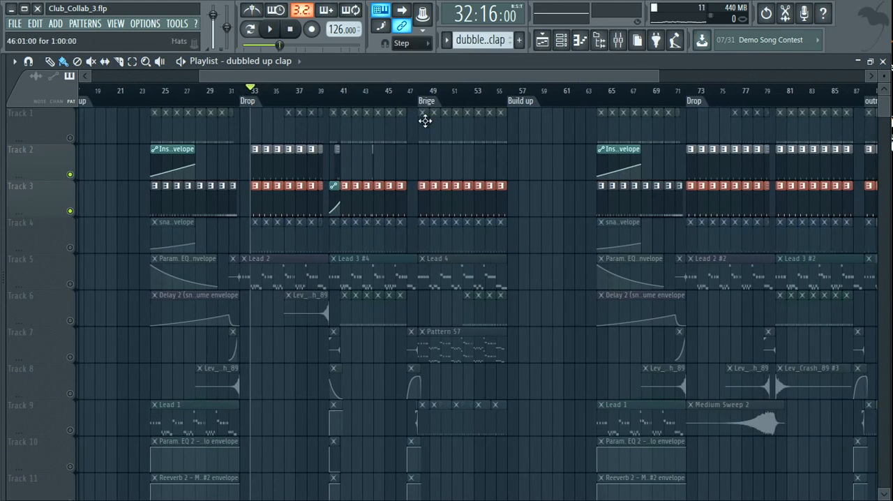
pyautogui.click(336, 102)
pyautogui.click(331, 103)
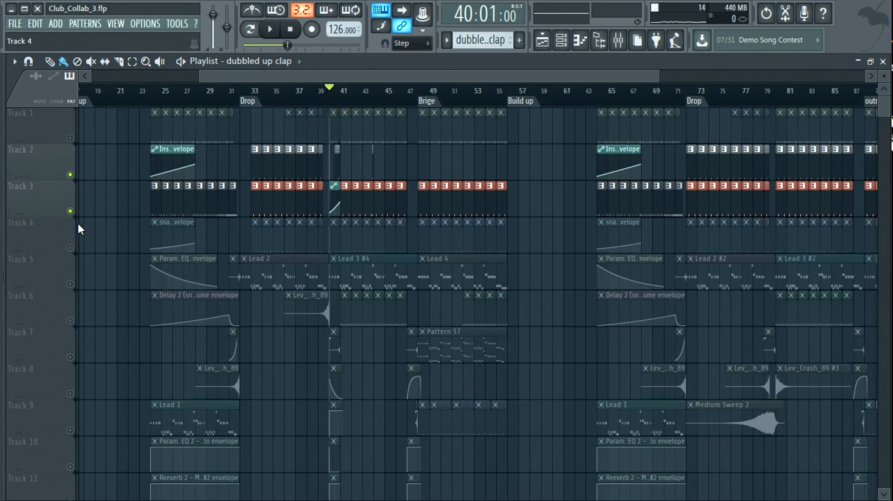
# - Unmute Tracks 1, 6 and 4 and audition all the drum tracks together from bar 40
pyautogui.click(70, 138)
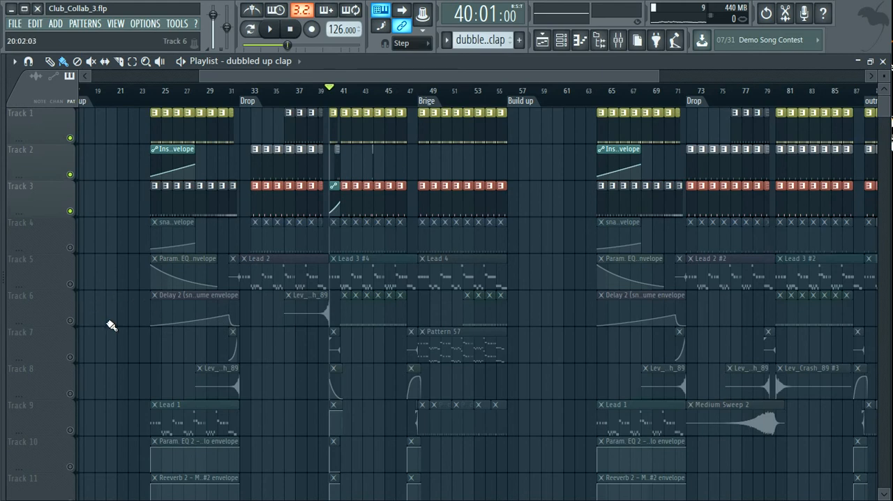
pyautogui.click(70, 322)
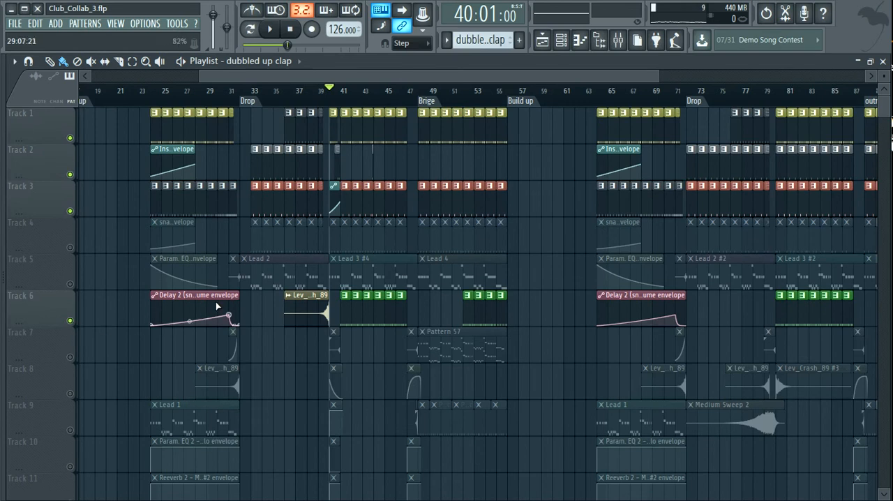
pyautogui.click(70, 247)
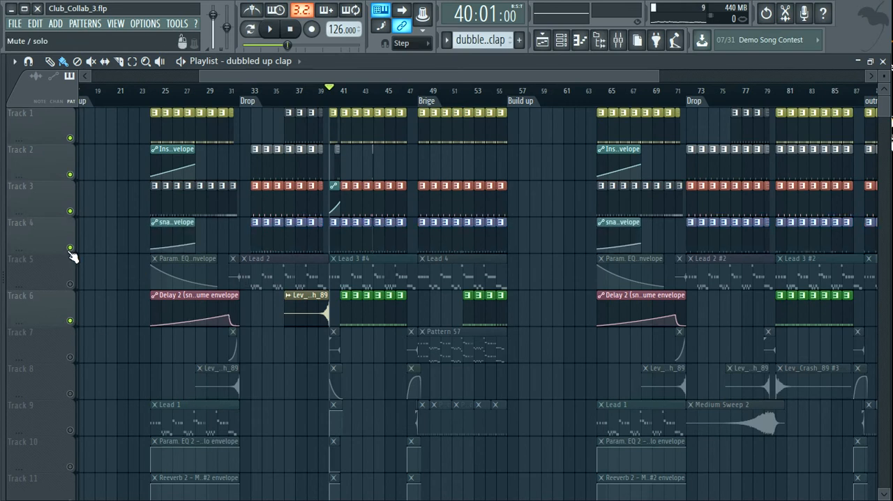
pyautogui.press('space')
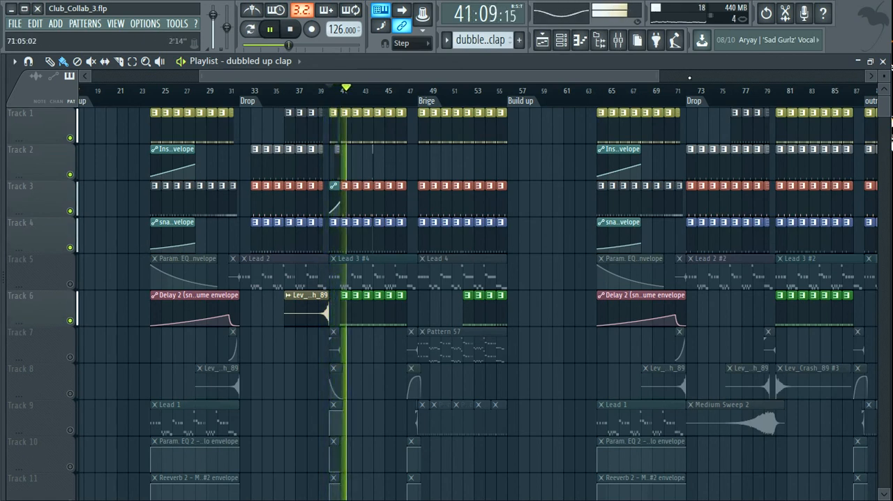
pyautogui.moveTo(659, 79); pyautogui.dragTo(390, 75)
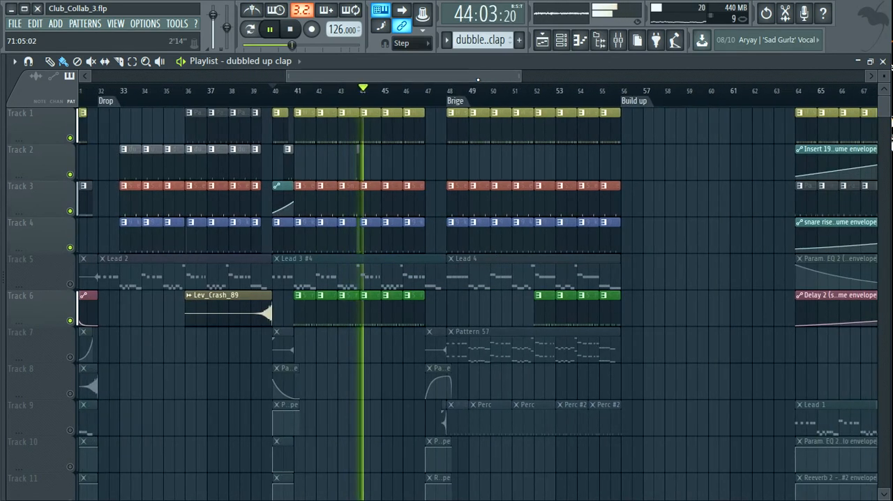
pyautogui.press('space')
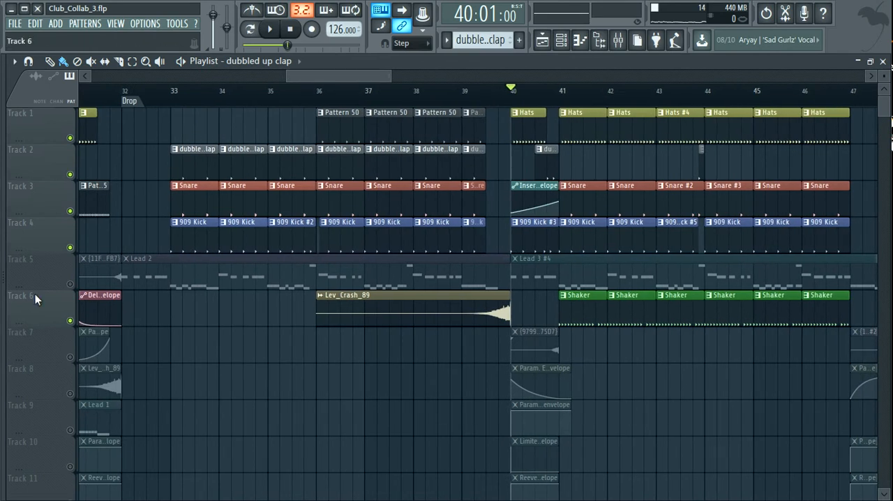
# - Solo Track 5 and audition the Lead 3 #4 clip from bar 40
pyautogui.rightClick(69, 283)
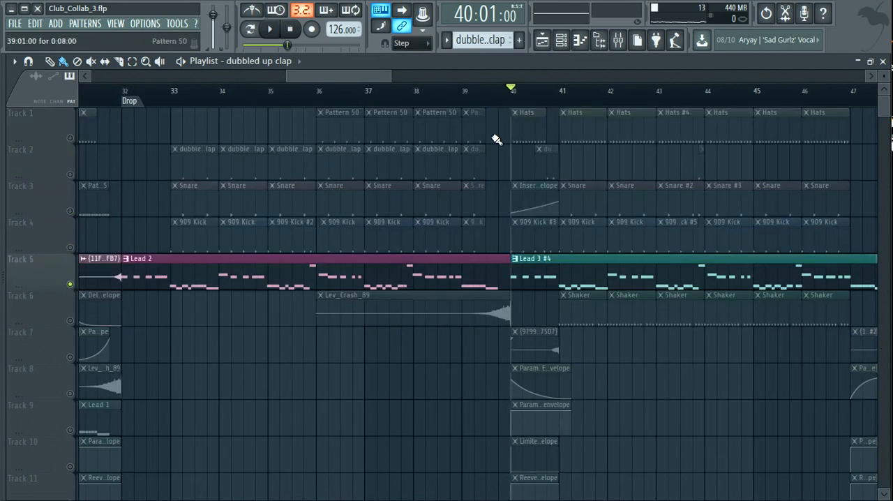
pyautogui.moveTo(393, 75); pyautogui.dragTo(445, 75)
pyautogui.press('space')
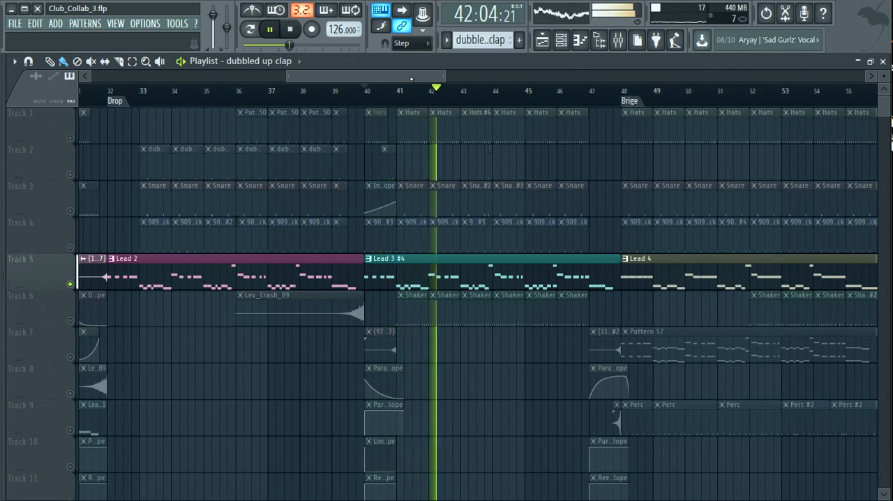
pyautogui.moveTo(412, 79); pyautogui.dragTo(414, 79)
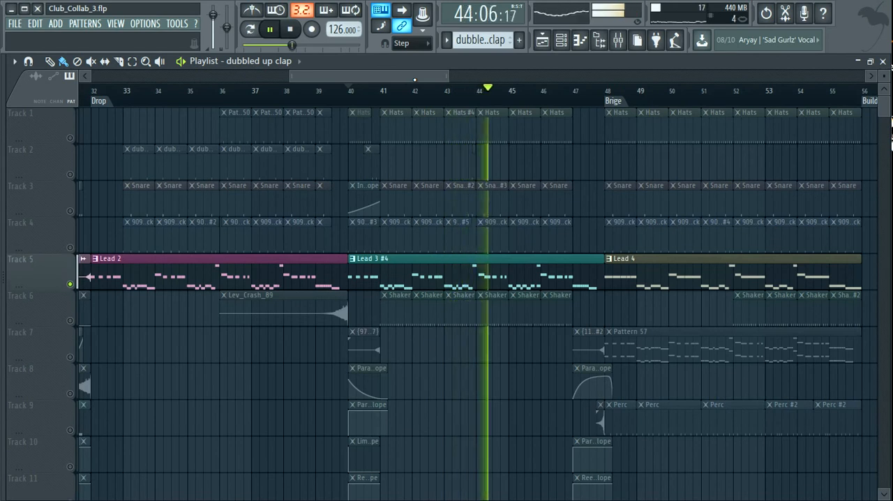
pyautogui.press('space')
# - Enable Tracks 1 to 5 so the drums and lead play together, leaving the other tracks muted
pyautogui.moveTo(450, 76); pyautogui.dragTo(504, 76)
pyautogui.click(70, 285)
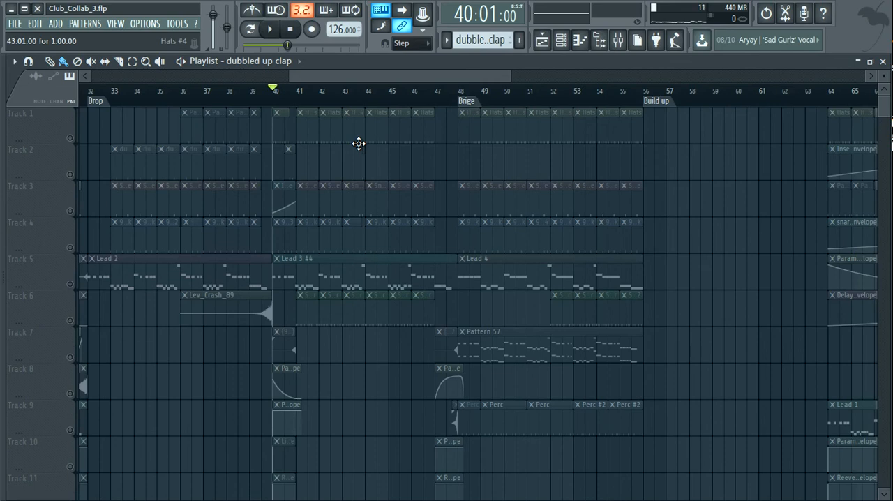
pyautogui.click(71, 248)
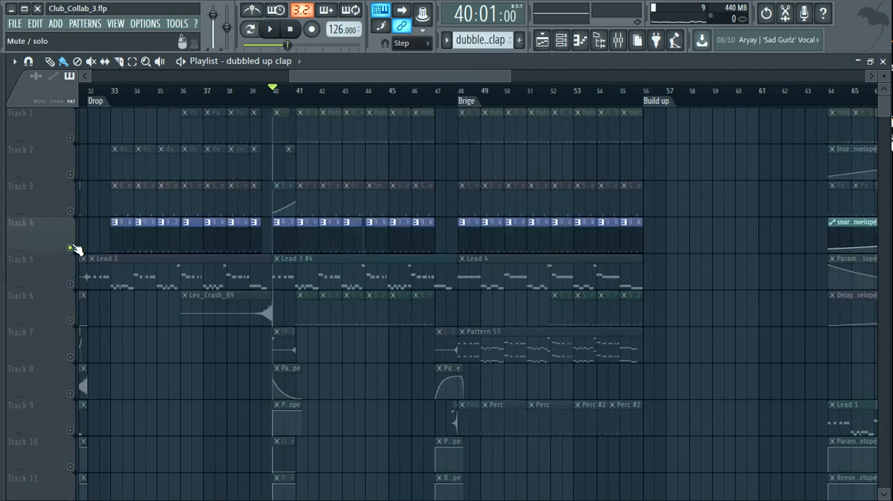
pyautogui.click(70, 211)
pyautogui.click(69, 174)
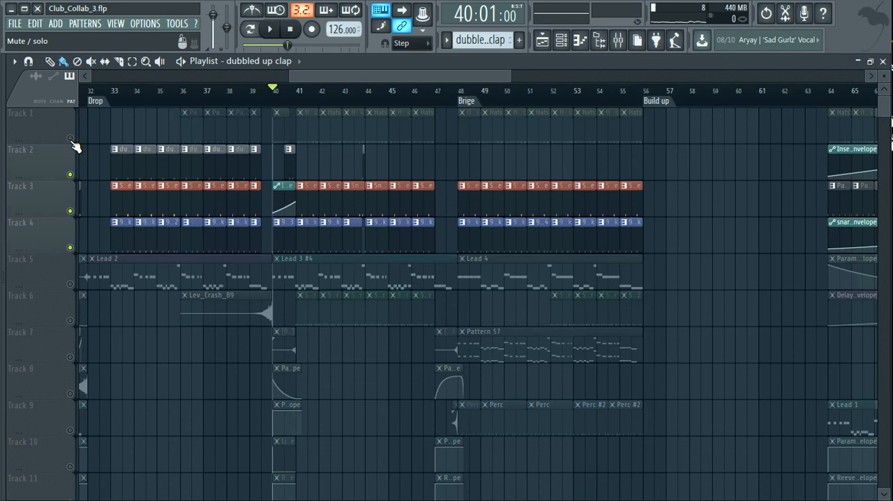
pyautogui.click(70, 139)
pyautogui.moveTo(414, 75); pyautogui.dragTo(385, 94)
pyautogui.click(71, 284)
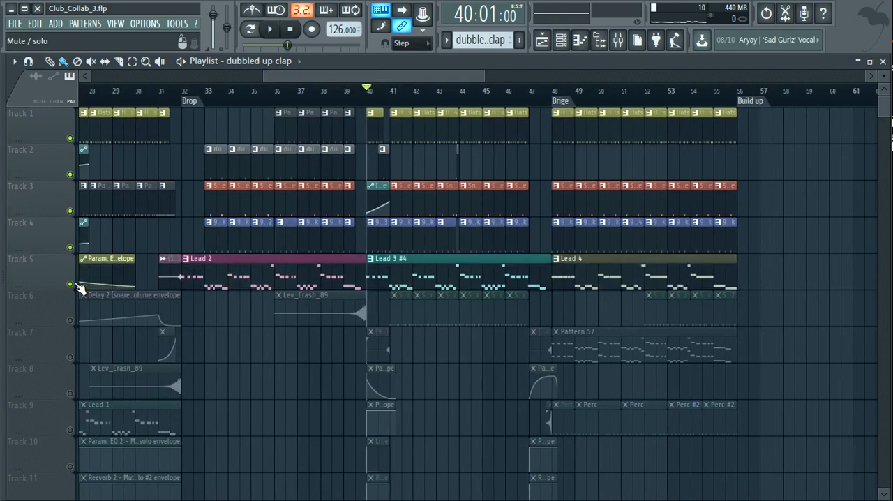
# - Open the Synth channel's Sytrus settings, view the lead insert's effects chain in the mixer and return to the playlist
pyautogui.click(560, 40)
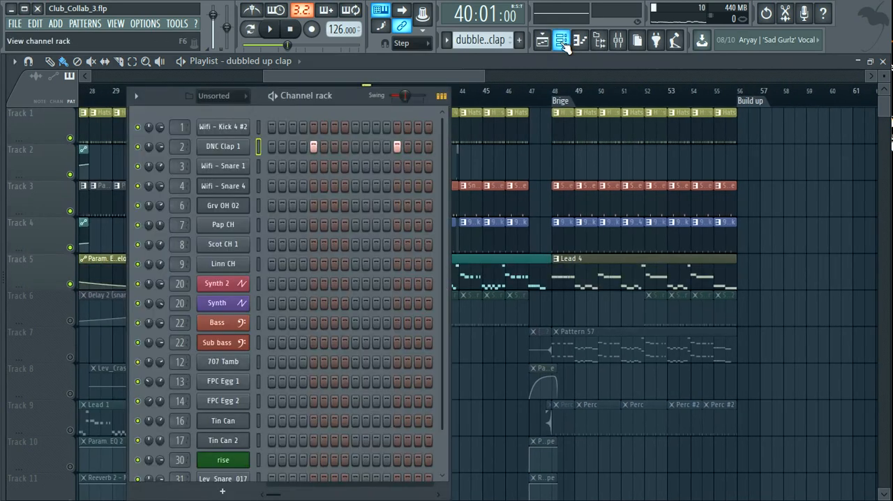
pyautogui.click(218, 303)
pyautogui.moveTo(365, 92); pyautogui.dragTo(535, 92)
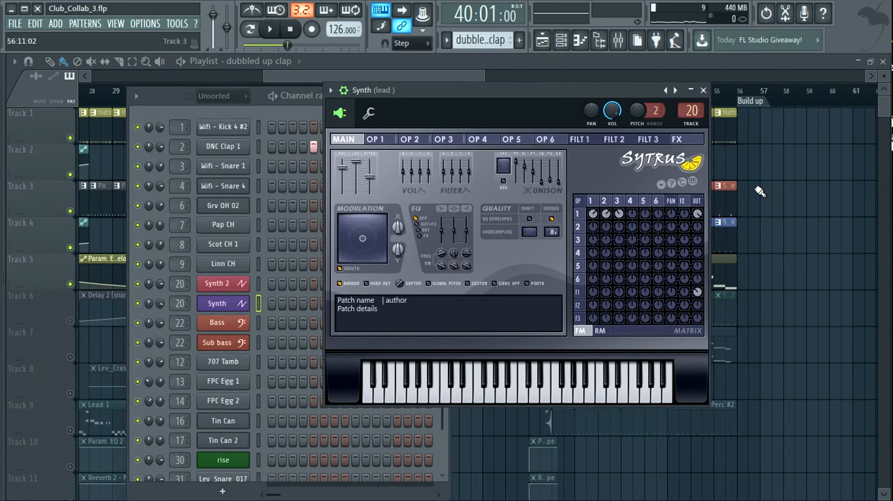
pyautogui.click(618, 40)
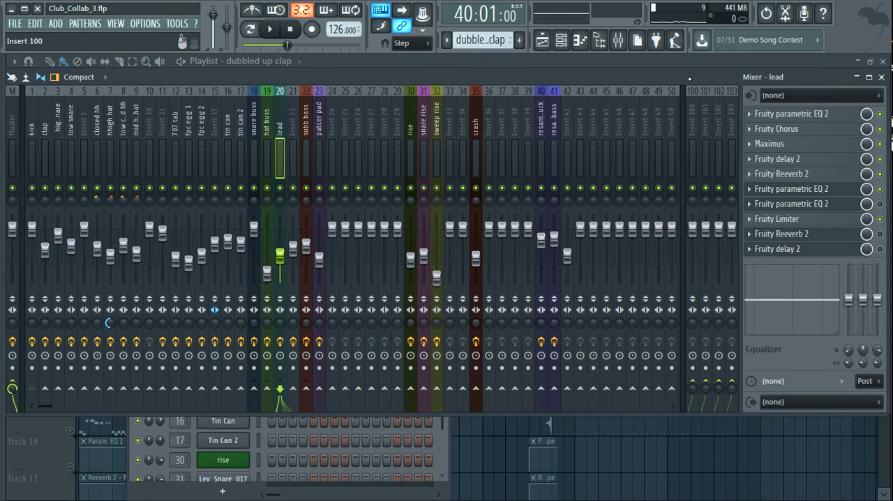
pyautogui.moveTo(689, 79)
pyautogui.mouseDown()
pyautogui.moveTo(577, 79)
pyautogui.moveTo(788, 81)
pyautogui.moveTo(697, 68)
pyautogui.mouseUp()
pyautogui.click(542, 40)
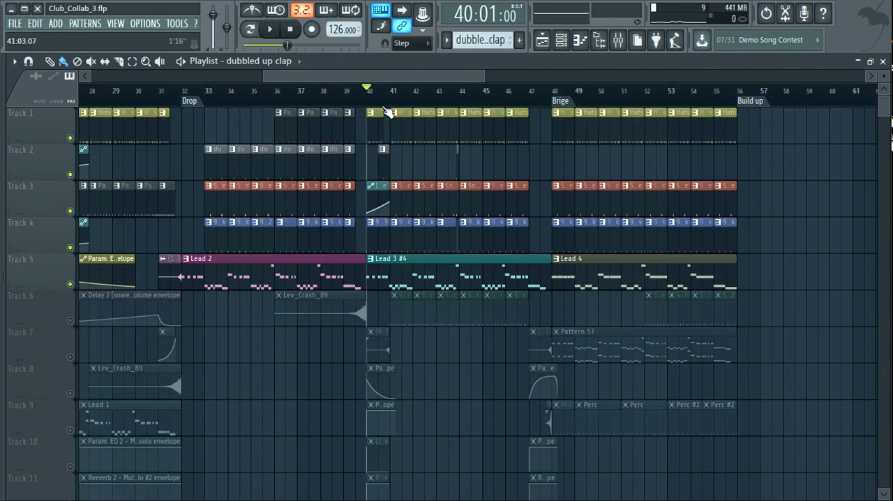
# - Set the song position to bar 39 and audition the drums with the lead
pyautogui.click(345, 102)
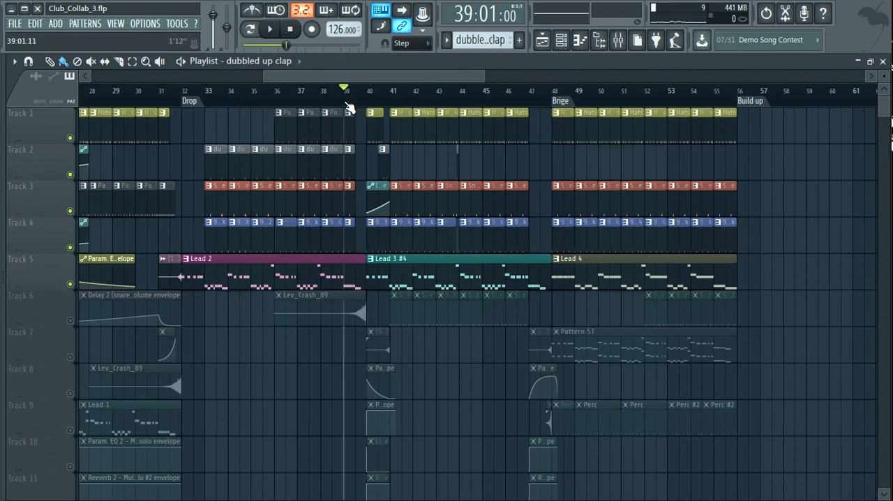
pyautogui.press('space')
pyautogui.press('space')
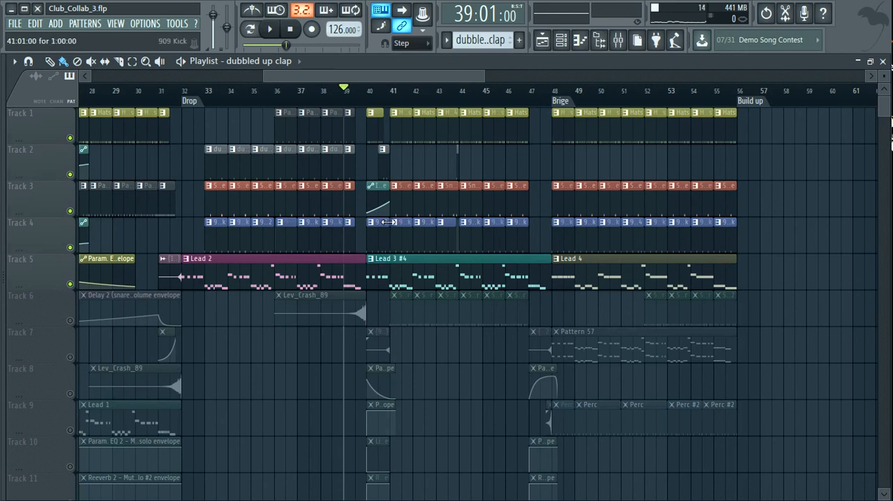
# - Move the song position back to bar 35 and audition the drums with the Lead 2 clip
pyautogui.click(272, 99)
pyautogui.press('space')
pyautogui.press('space')
pyautogui.click(254, 99)
# - Move the song position to bar 37 and audition the drums with the Lead 2 clip
pyautogui.press('space')
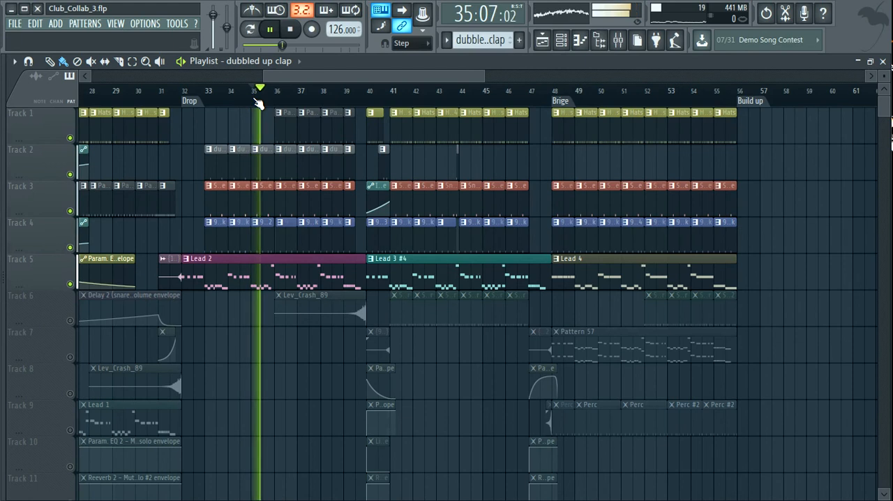
pyautogui.press('space')
pyautogui.click(314, 99)
pyautogui.press('space')
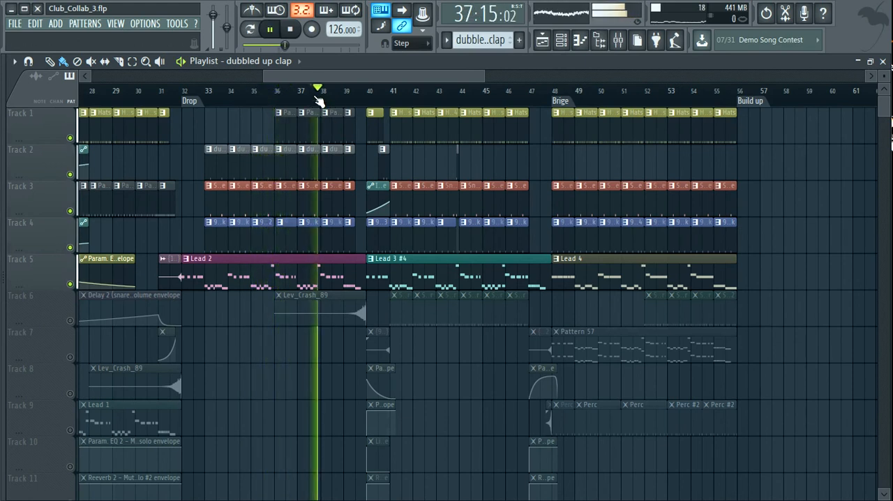
pyautogui.click(312, 100)
pyautogui.press('space')
pyautogui.press('space')
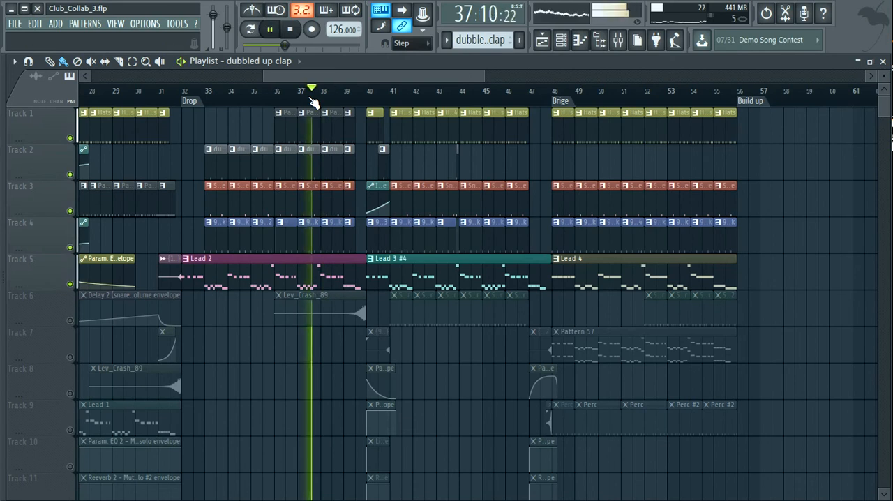
pyautogui.press('space')
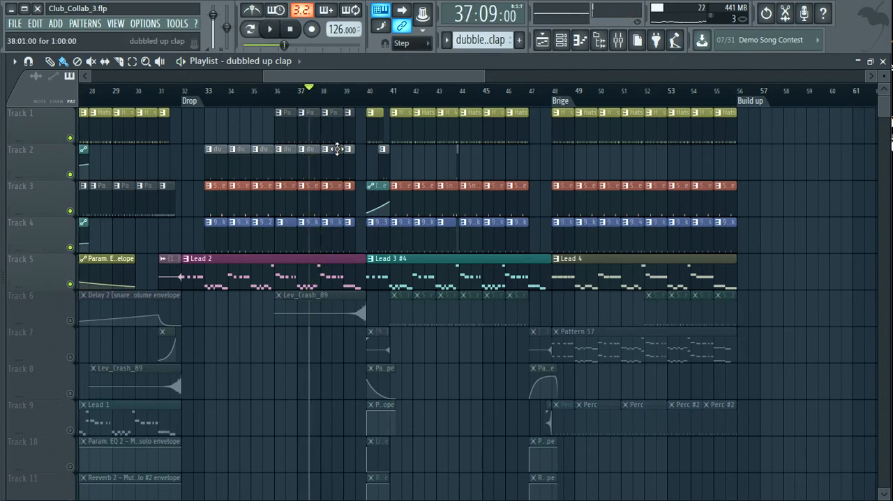
# - Set the song position just before the bridge marker at bar 48, enable Track 9 and start playback
pyautogui.moveTo(483, 80); pyautogui.dragTo(454, 77)
pyautogui.moveTo(376, 79); pyautogui.dragTo(426, 79)
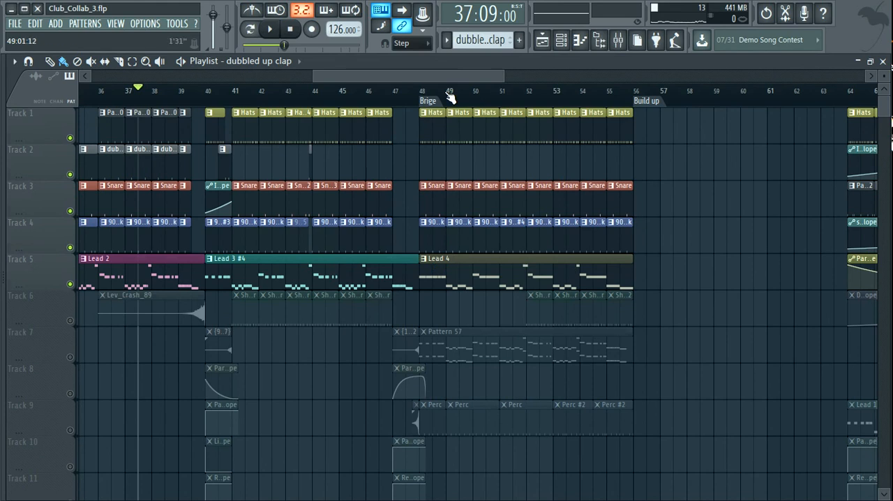
pyautogui.click(421, 101)
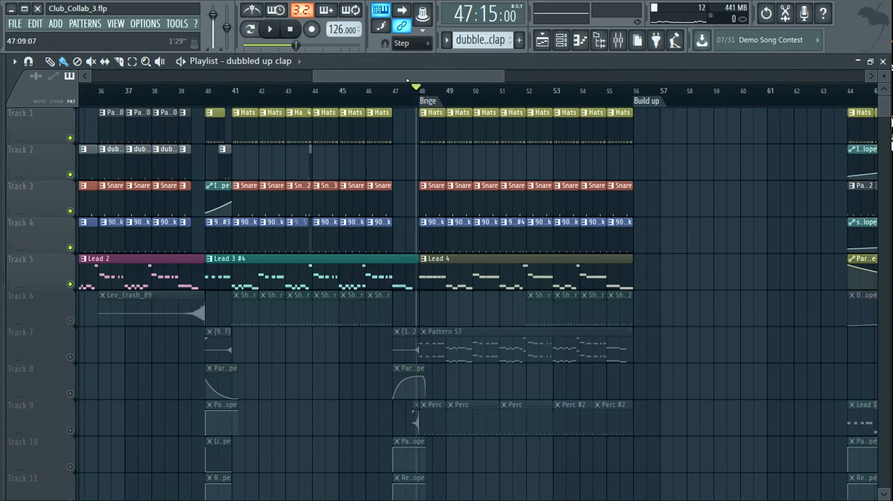
pyautogui.hscroll(1, 406, 83)
pyautogui.click(70, 429)
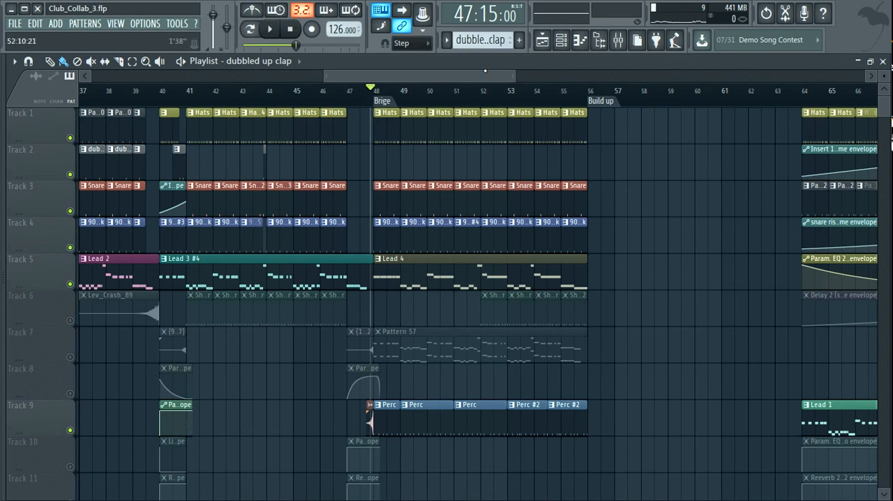
pyautogui.press('space')
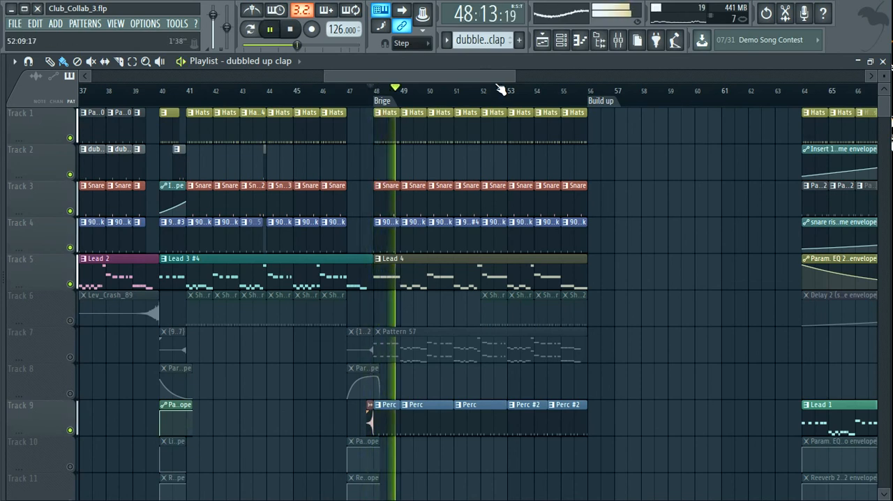
# - Mute Track 5 and enable Track 6 during playback to hear the bridge drums and percussion without the lead, and stop
pyautogui.click(70, 284)
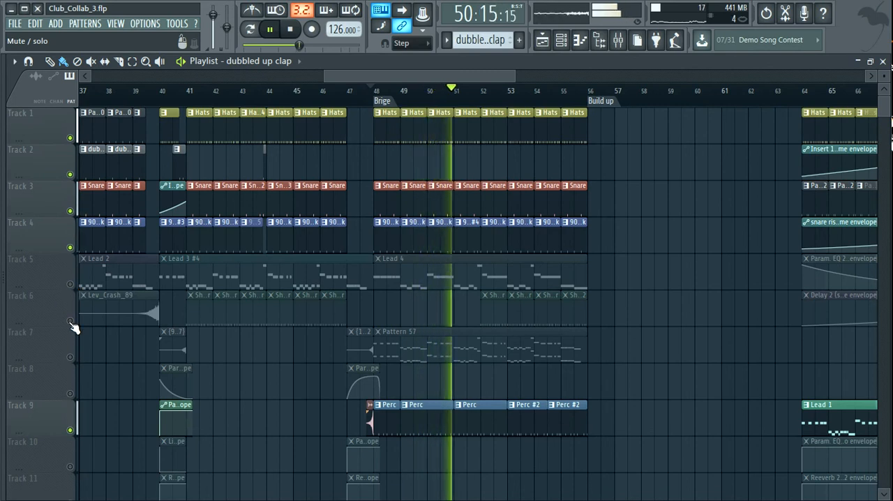
pyautogui.click(71, 321)
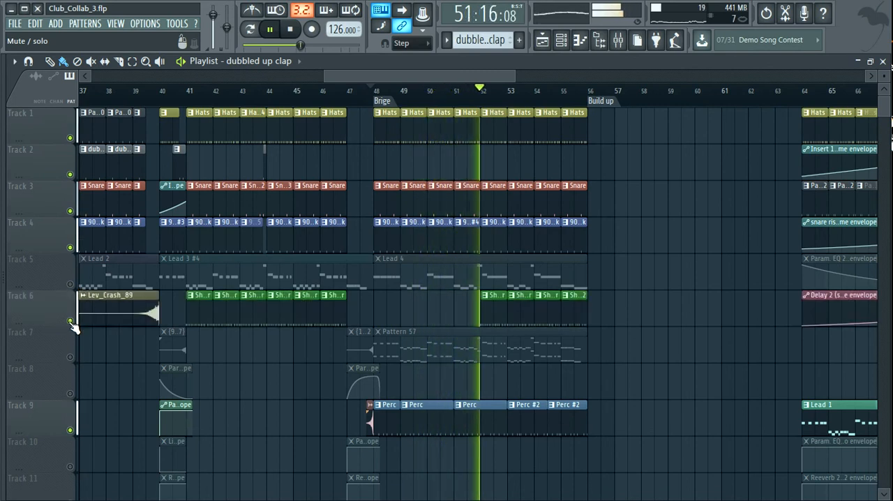
pyautogui.press('space')
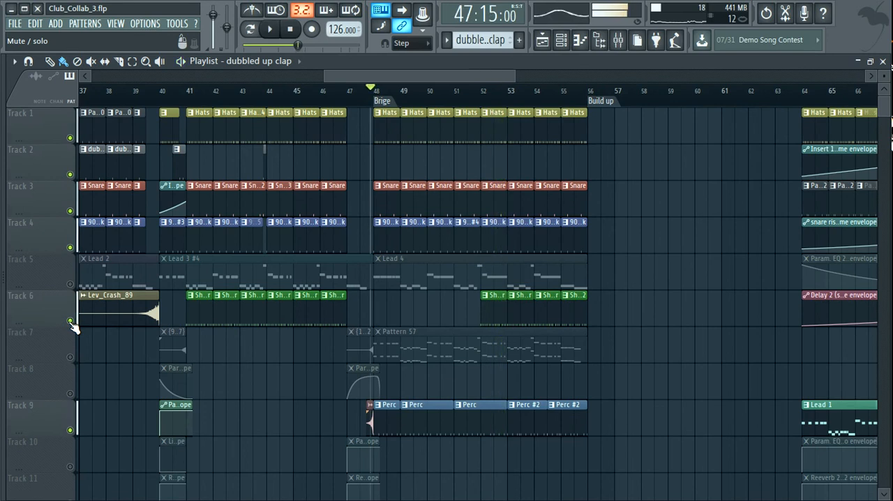
# - Widen the playlist's visible range to show most of the arrangement and open the channel rack and mixer
pyautogui.moveTo(514, 79); pyautogui.dragTo(660, 76)
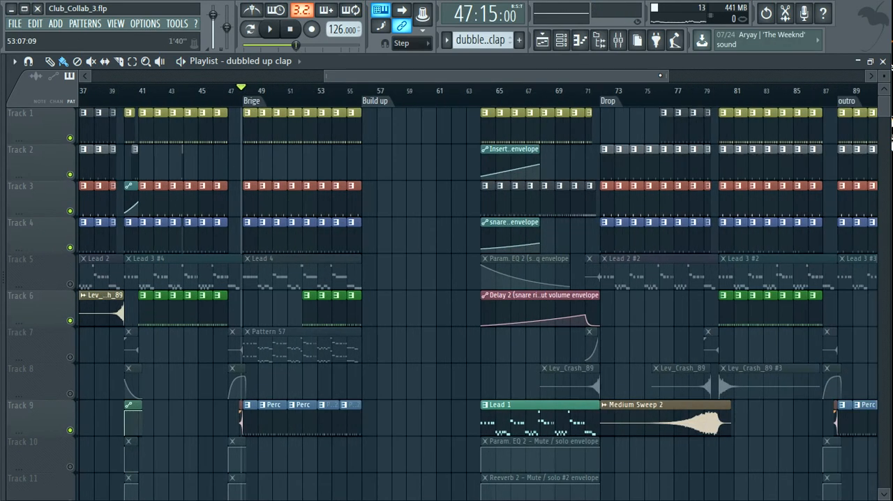
pyautogui.moveTo(659, 76); pyautogui.dragTo(715, 74)
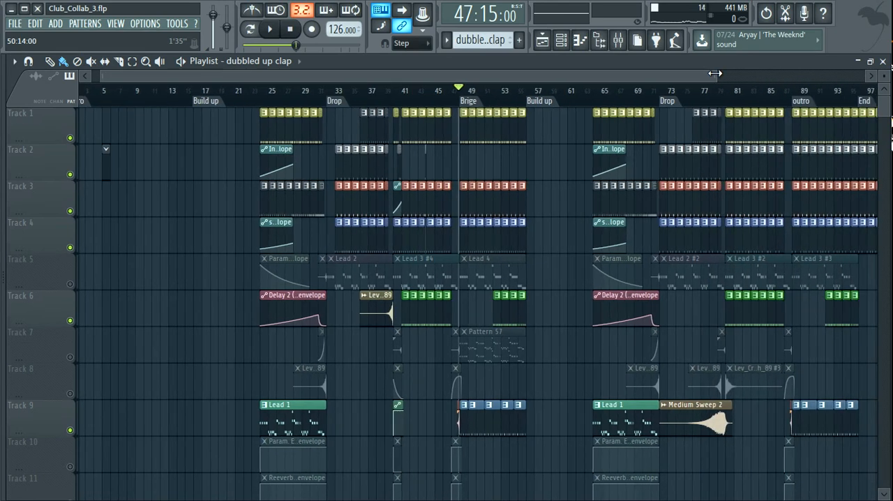
pyautogui.click(569, 42)
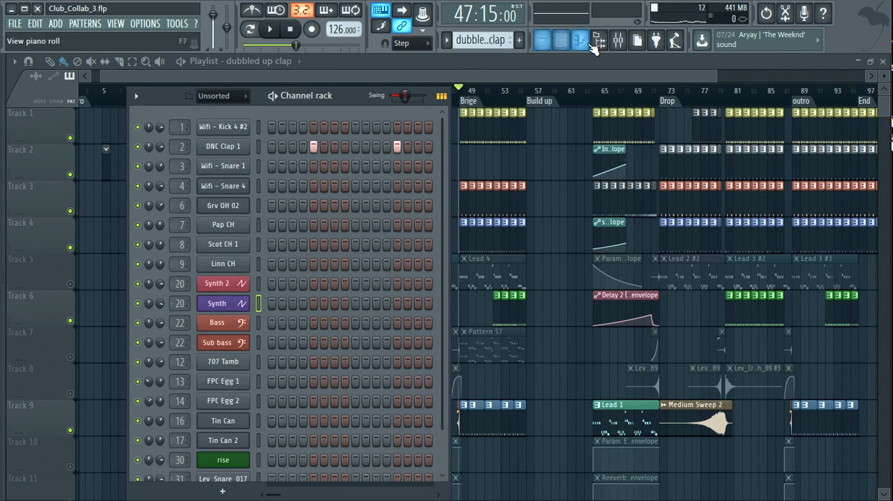
pyautogui.click(618, 41)
pyautogui.moveTo(319, 65); pyautogui.dragTo(313, 65)
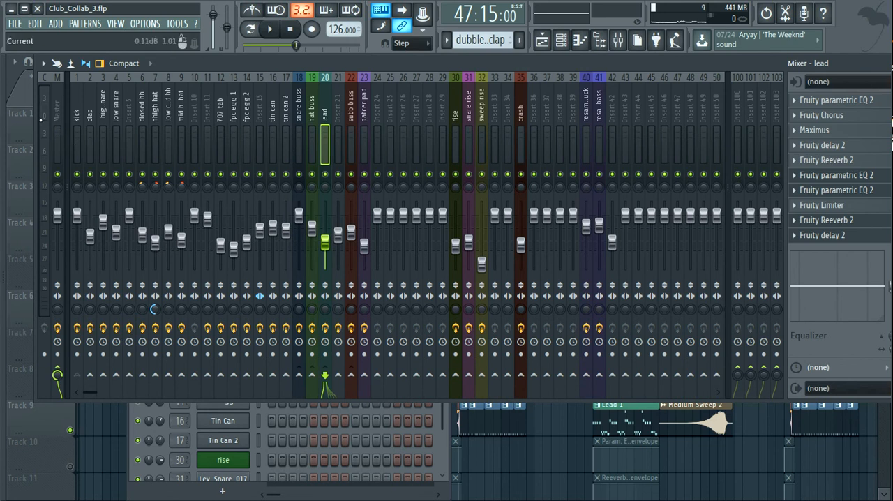
pyautogui.moveTo(201, 64)
pyautogui.mouseDown()
pyautogui.moveTo(177, 66)
pyautogui.moveTo(194, 70)
pyautogui.mouseUp()
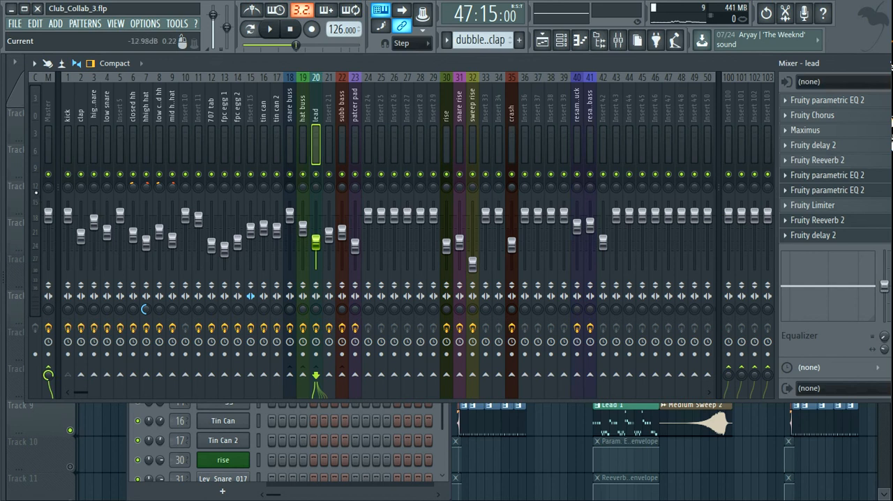
# - Select the Master insert in the mixer and view its full effects chain
pyautogui.click(36, 119)
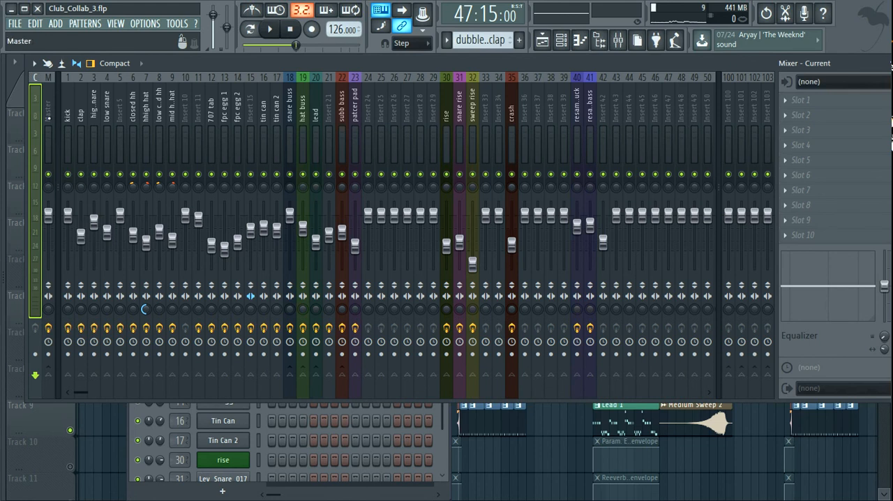
pyautogui.moveTo(213, 63)
pyautogui.mouseDown()
pyautogui.moveTo(197, 64)
pyautogui.moveTo(212, 64)
pyautogui.mouseUp()
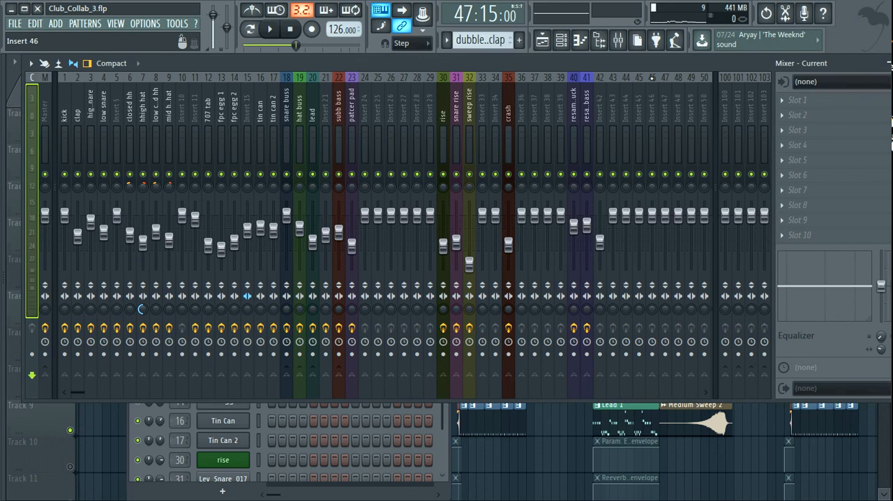
pyautogui.moveTo(639, 63); pyautogui.dragTo(730, 61)
pyautogui.click(125, 106)
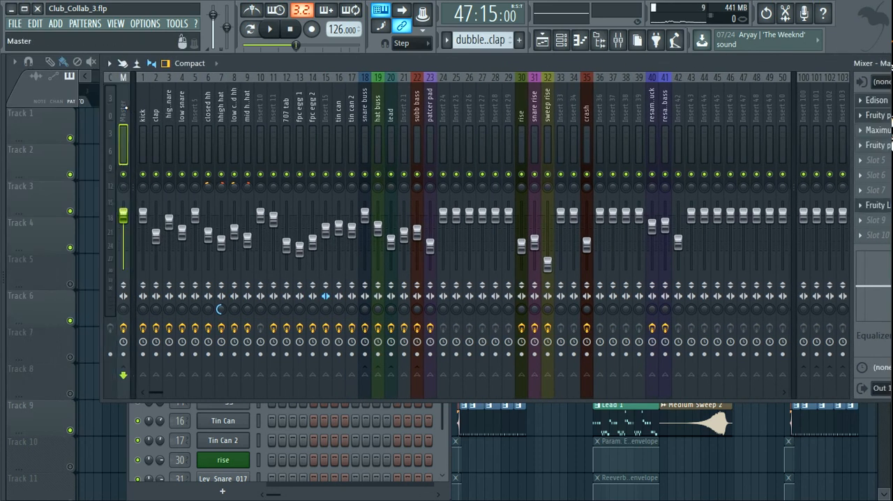
pyautogui.moveTo(890, 64); pyautogui.dragTo(779, 65)
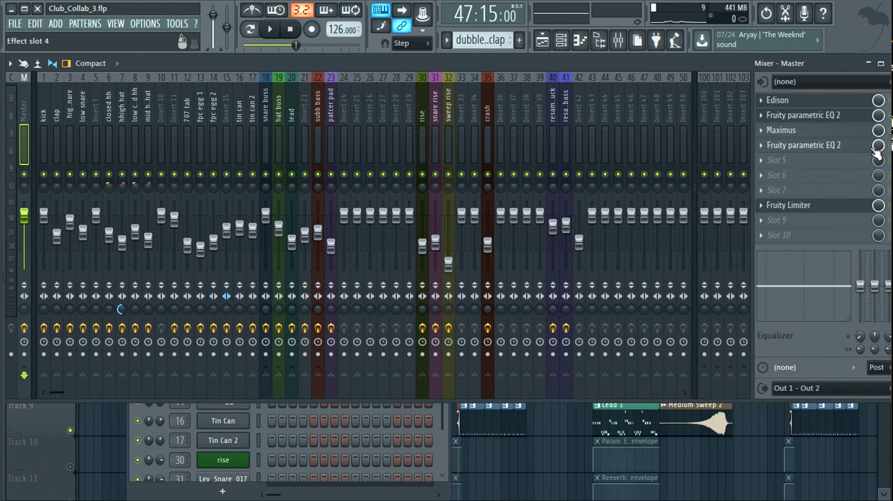
pyautogui.moveTo(716, 63); pyautogui.dragTo(646, 63)
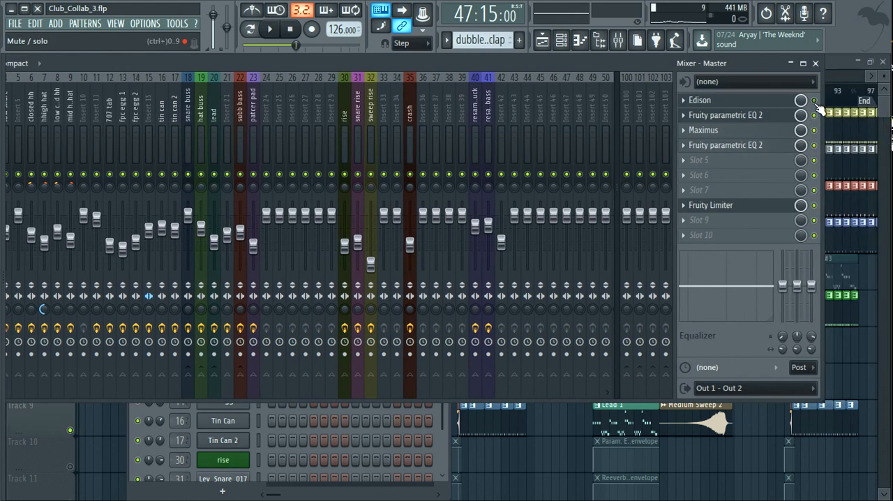
# - Play the bridge while watching the mixer's insert levels, and return to the playlist
pyautogui.press('space')
pyautogui.moveTo(460, 63); pyautogui.dragTo(610, 64)
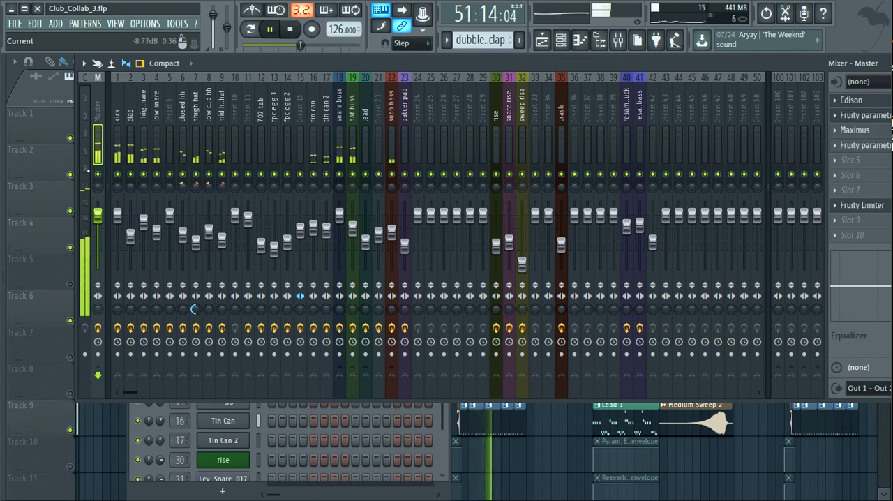
pyautogui.press('space')
pyautogui.click(542, 40)
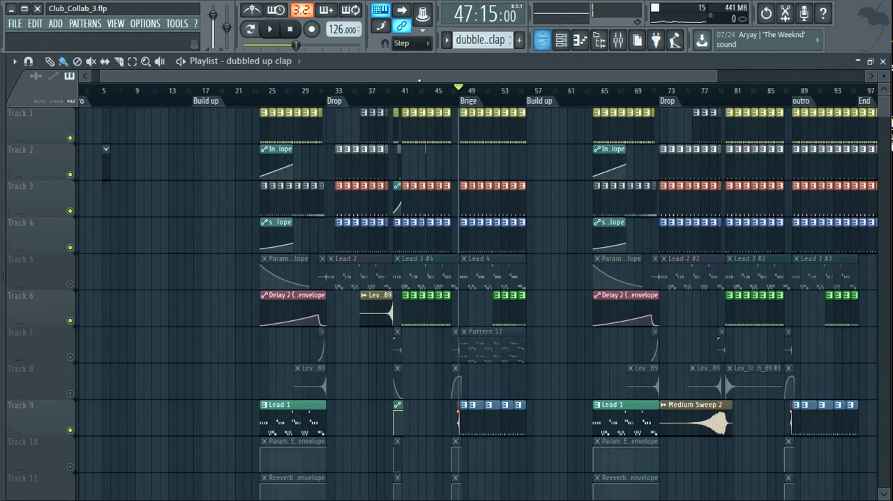
# - Set the song position to bar 41, enable all playlist tracks and briefly audition the full mix
pyautogui.click(405, 90)
pyautogui.press('space')
pyautogui.press('space')
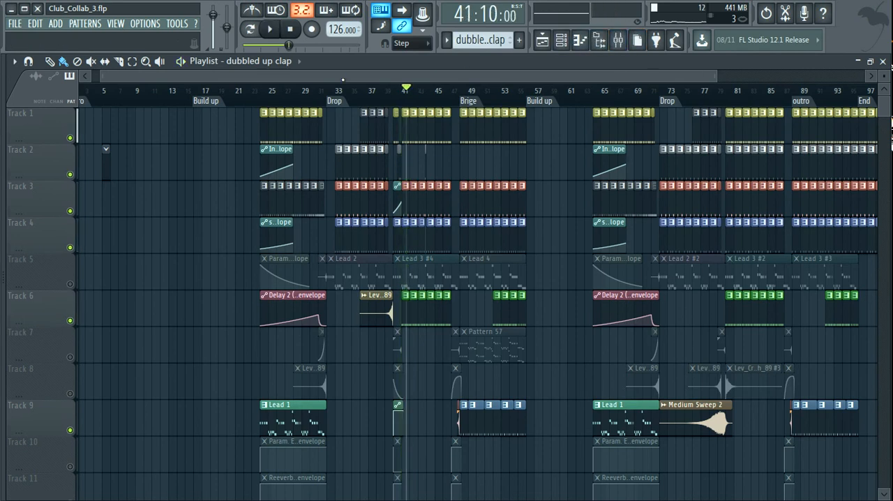
pyautogui.keyDown('ctrl'); pyautogui.click(69, 285); pyautogui.keyUp('ctrl')
pyautogui.keyDown('ctrl'); pyautogui.click(69, 285); pyautogui.keyUp('ctrl')
pyautogui.press('space')
# - Play the full mix with the mixer open, inspect the Master insert's effects chain and return to the playlist
pyautogui.press('space')
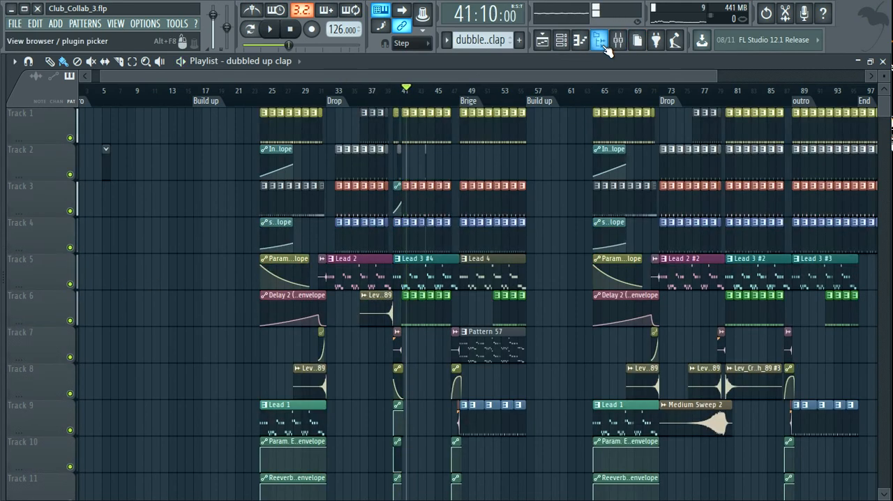
pyautogui.click(617, 39)
pyautogui.press('space')
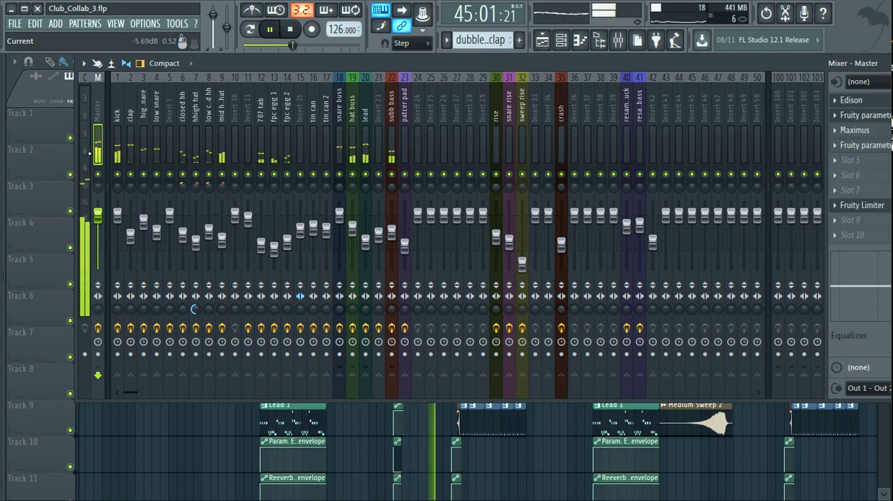
pyautogui.press('space')
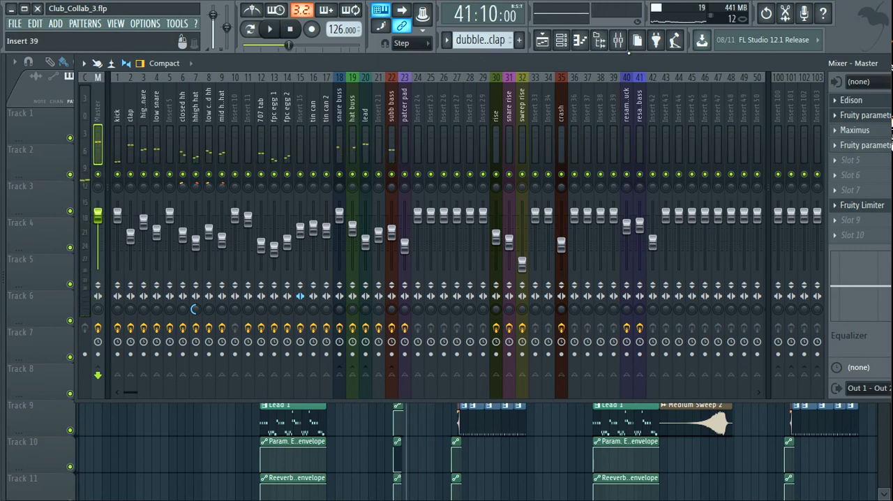
pyautogui.moveTo(620, 63); pyautogui.dragTo(467, 76)
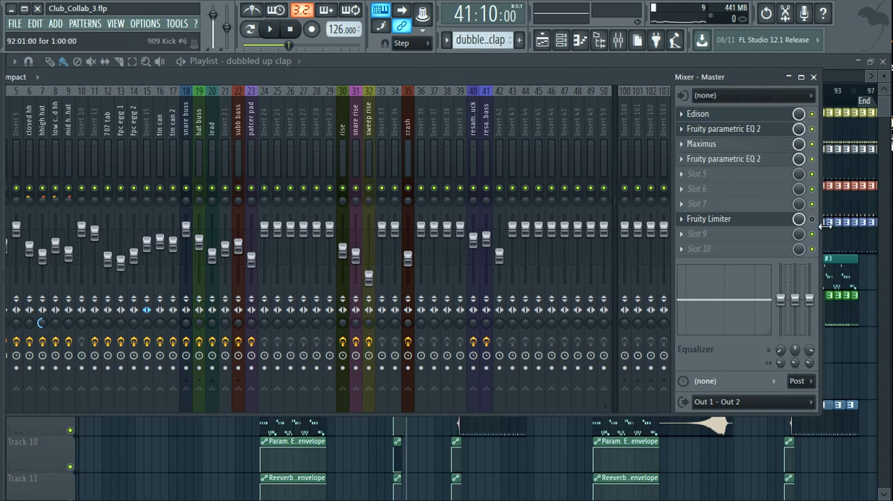
pyautogui.moveTo(417, 77); pyautogui.dragTo(556, 78)
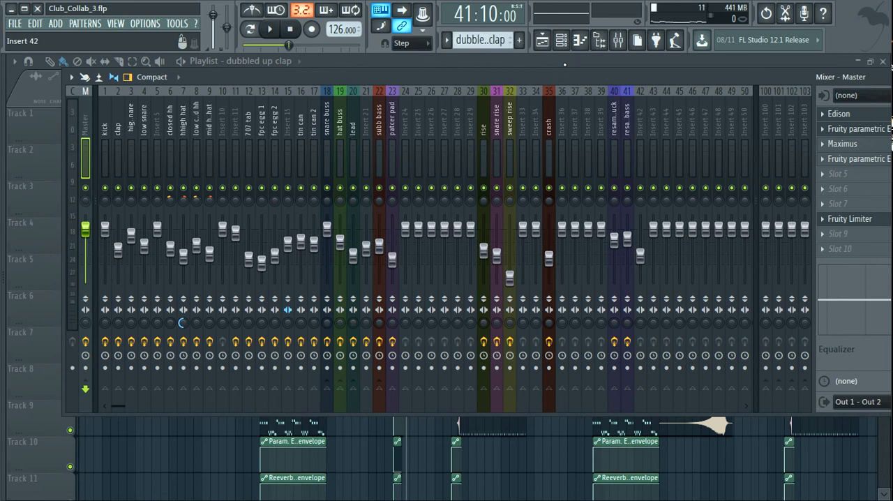
pyautogui.click(565, 65)
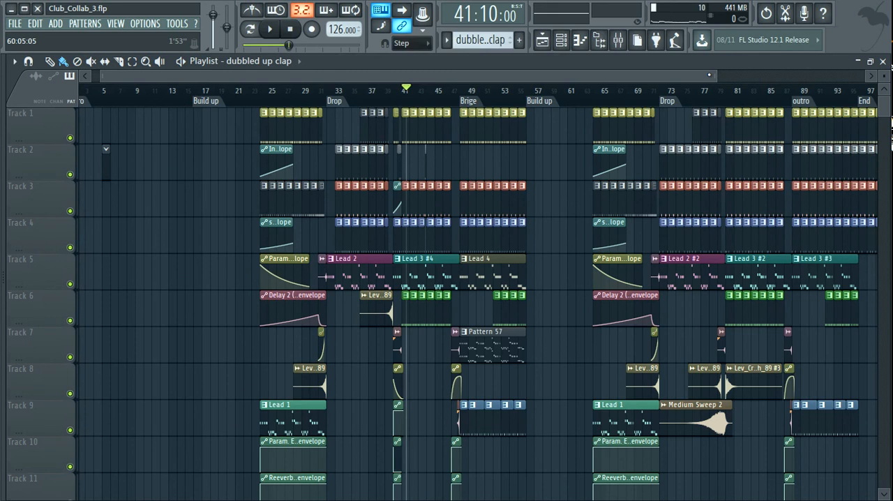
# - Set the song position just before bar 64, play the second build-up with the mixer levels in view, and return to the full playlist arrangement
pyautogui.moveTo(719, 74); pyautogui.dragTo(593, 77)
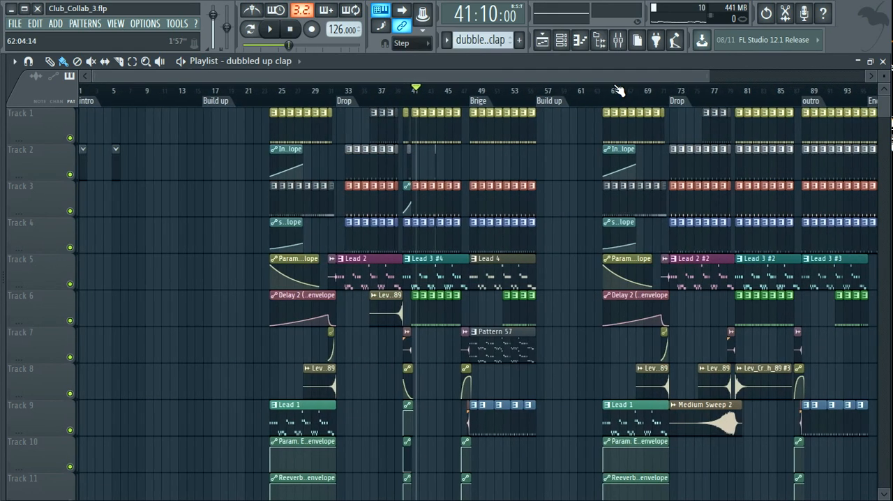
pyautogui.moveTo(709, 74); pyautogui.dragTo(824, 75)
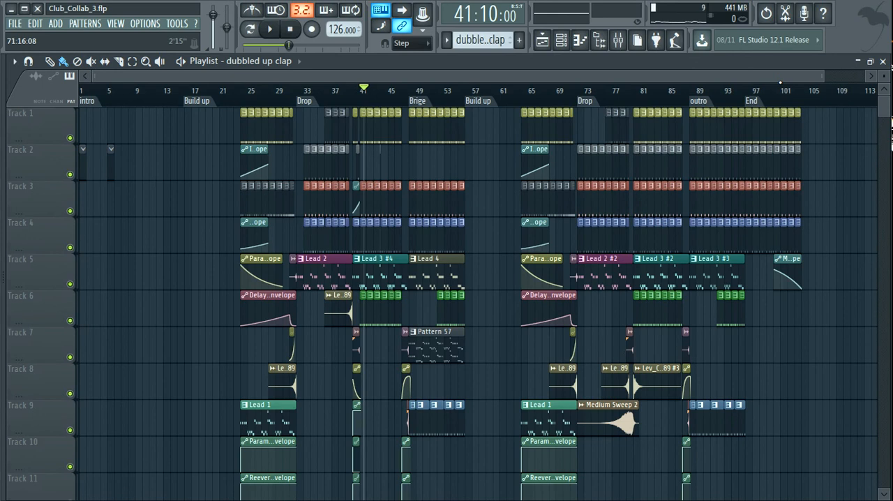
pyautogui.moveTo(826, 77); pyautogui.dragTo(796, 77)
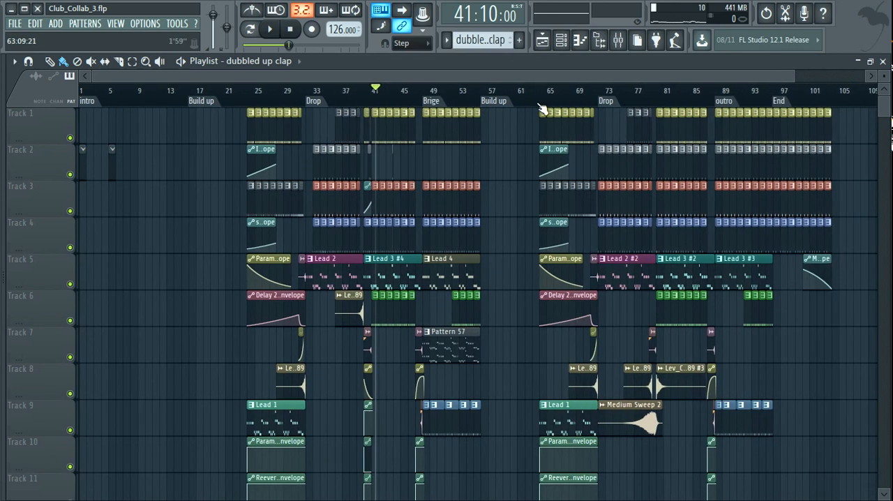
pyautogui.click(540, 104)
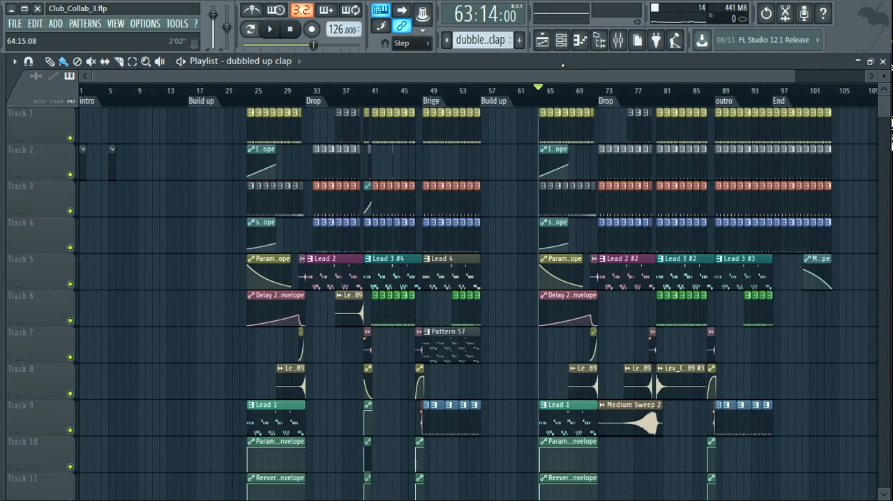
pyautogui.click(620, 40)
pyautogui.press('space')
pyautogui.press('space')
pyautogui.press('space')
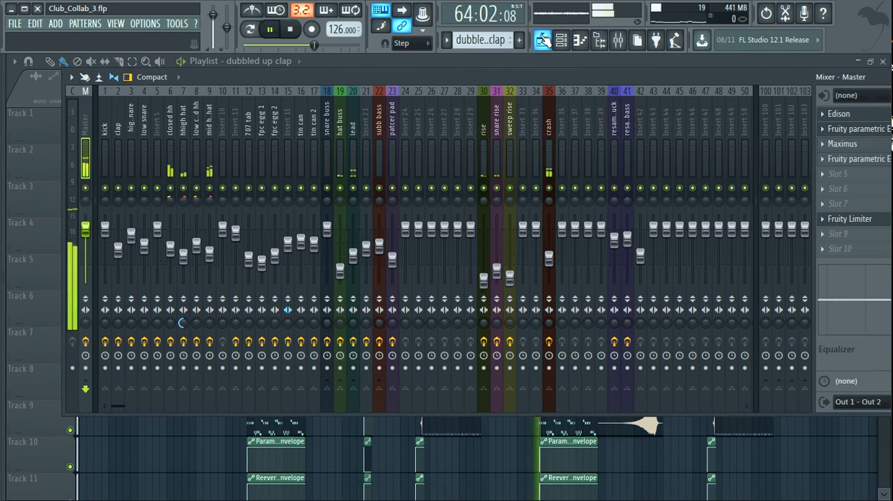
pyautogui.click(543, 40)
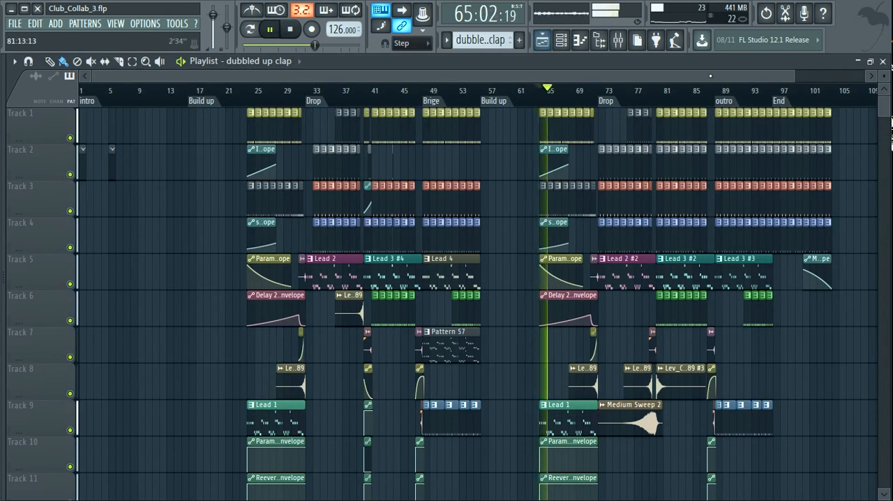
pyautogui.moveTo(795, 78); pyautogui.dragTo(865, 79)
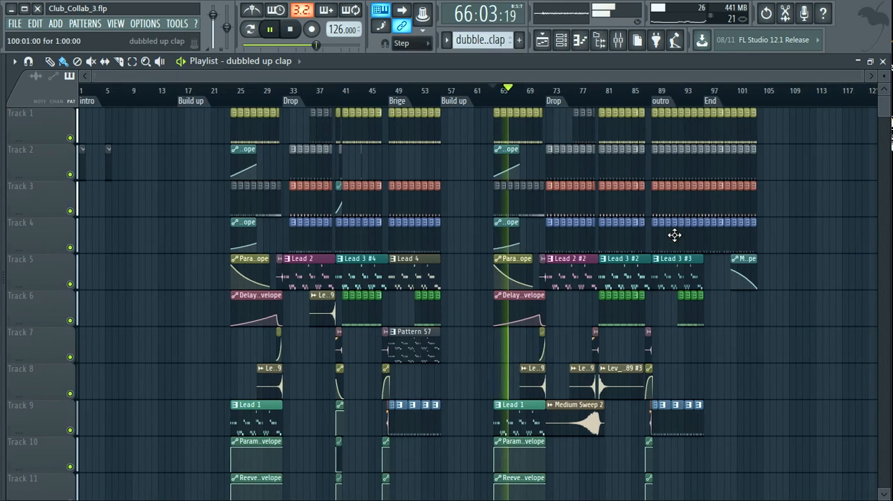